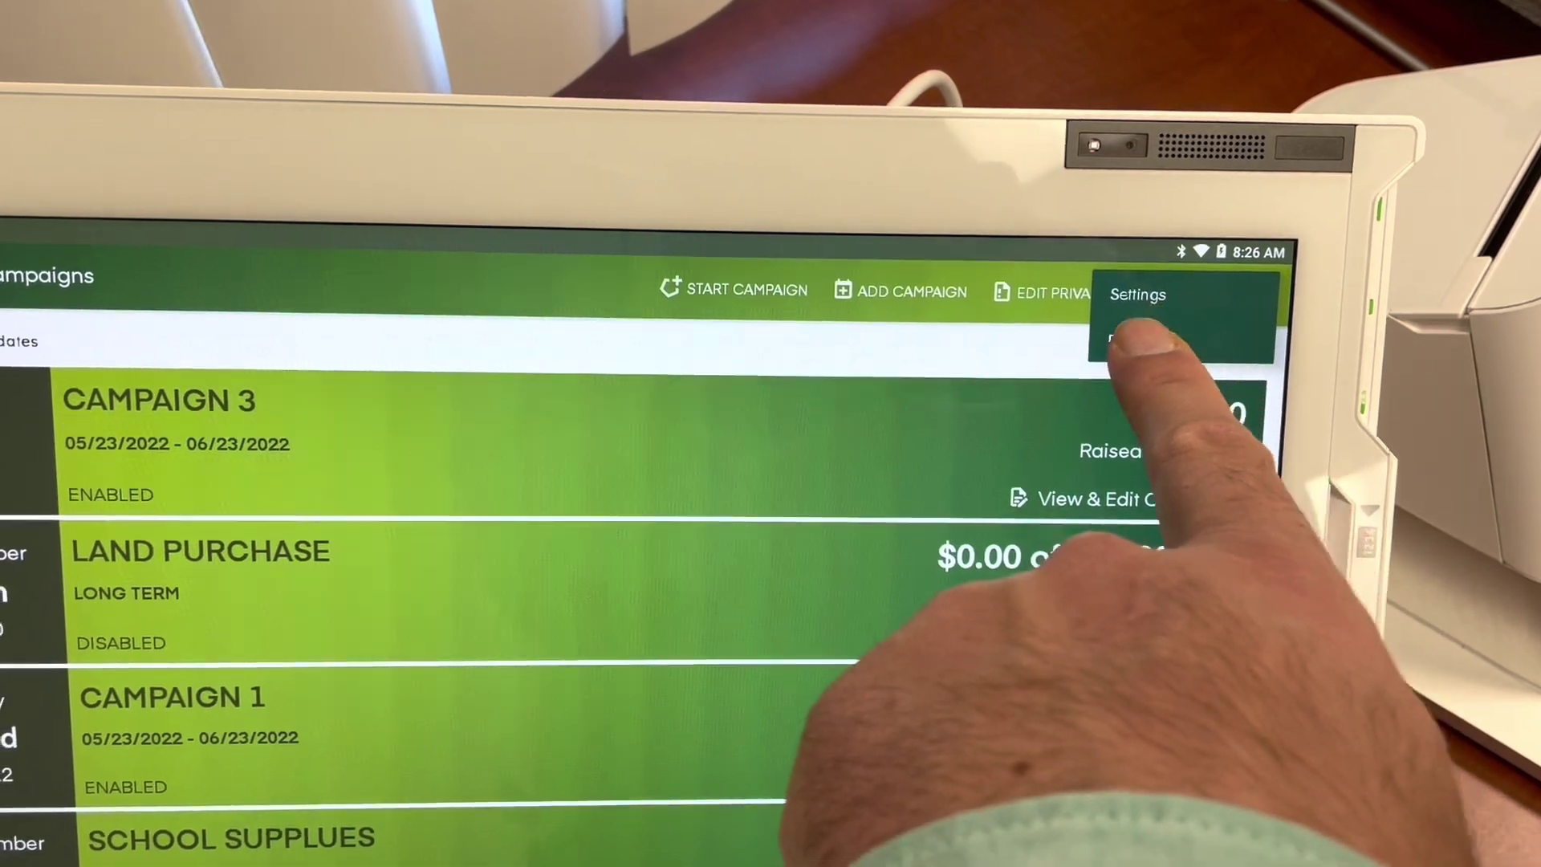
# Check a campaign's sales report, then scroll the campaign list down to School Supplies and Campaign 2
pyautogui.click(1131, 341)
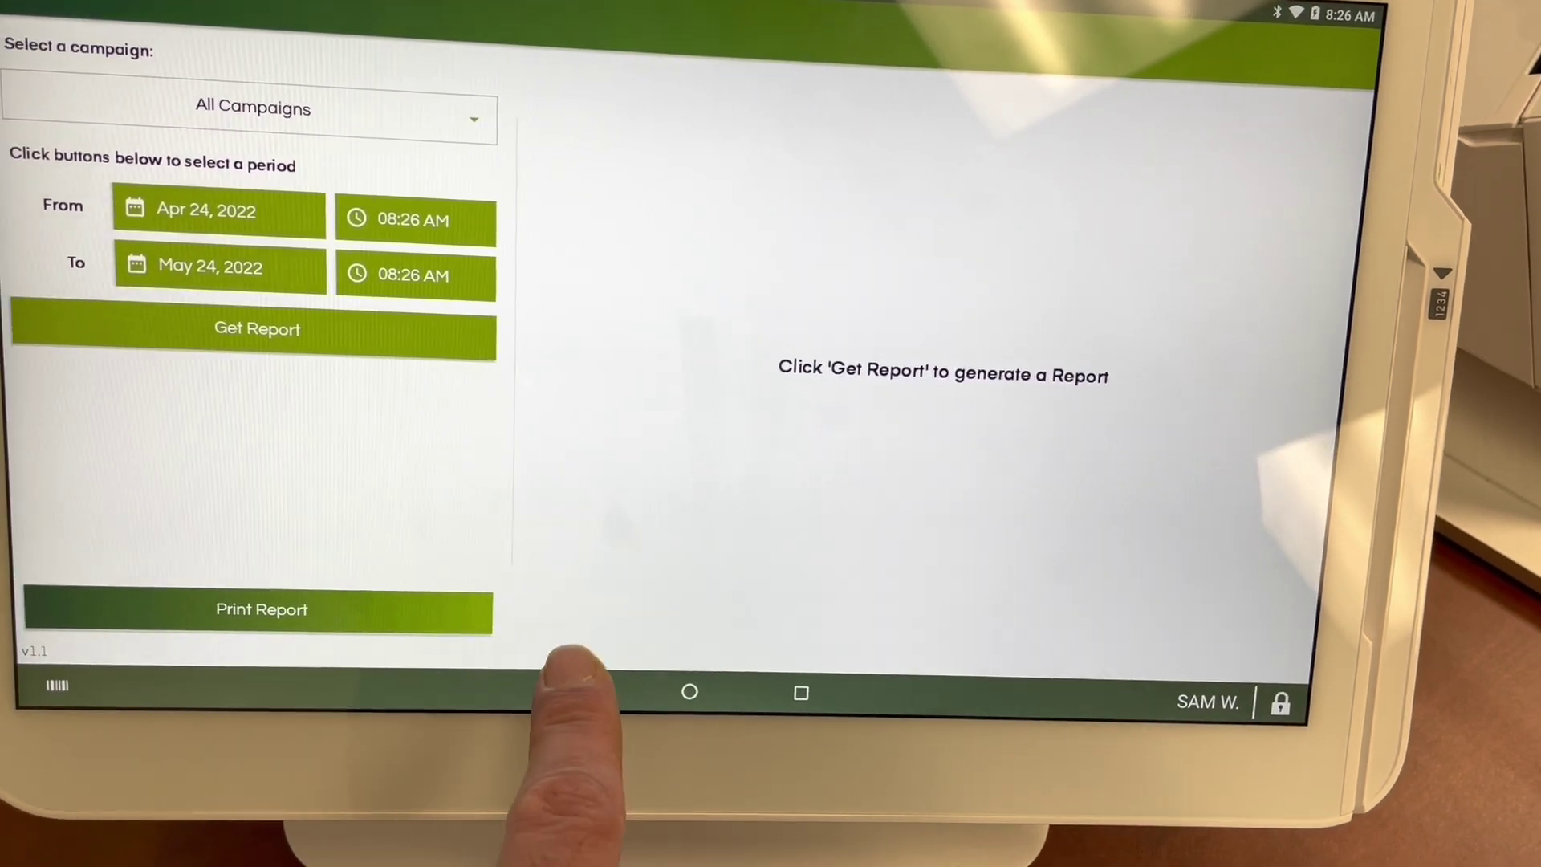
pyautogui.click(564, 695)
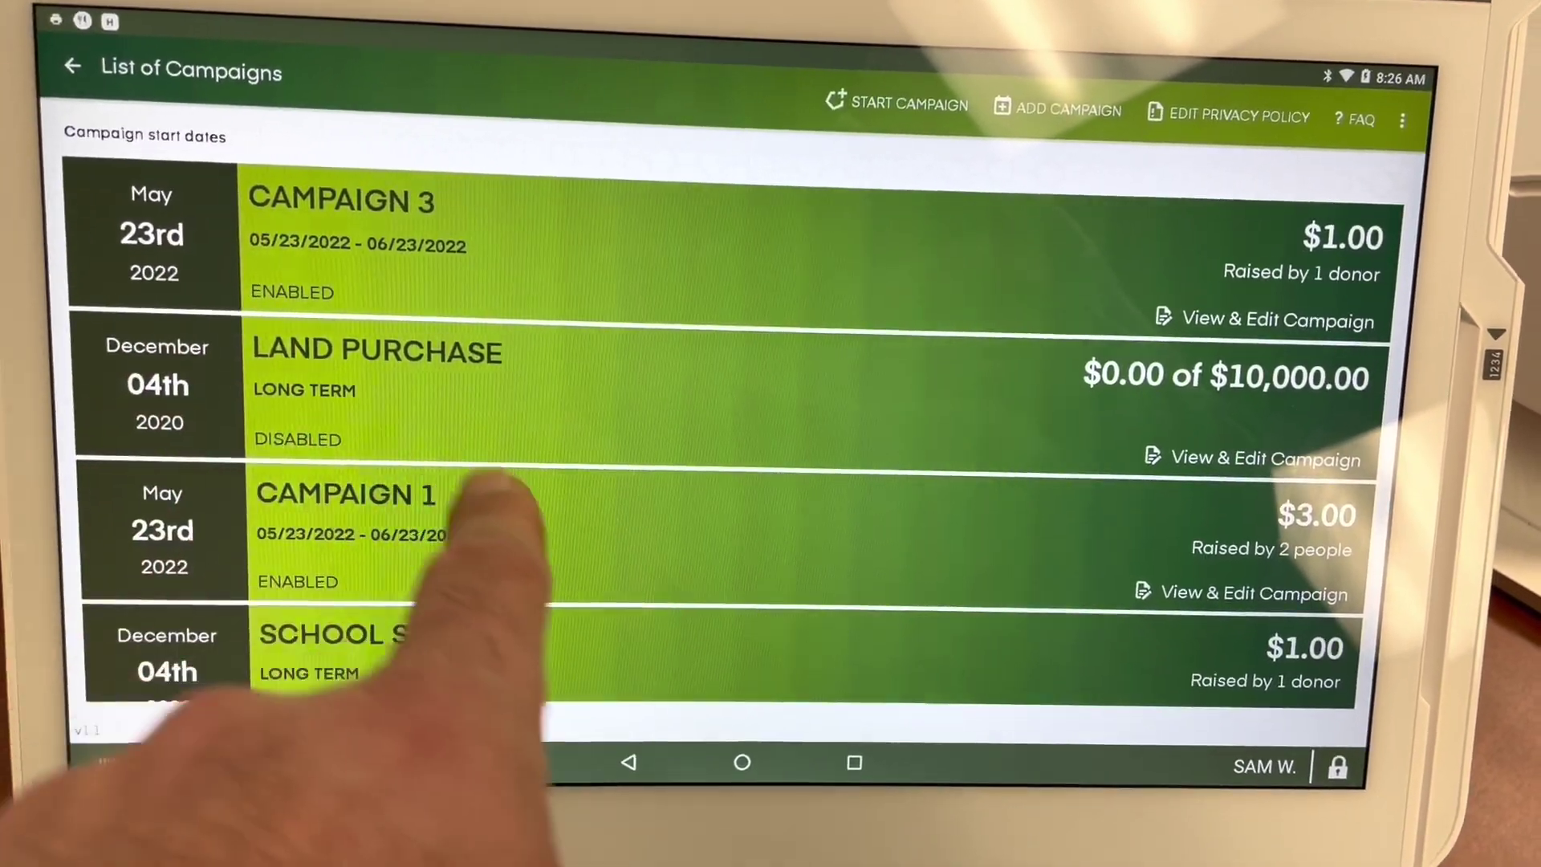
pyautogui.scroll(-3, 422, 481)
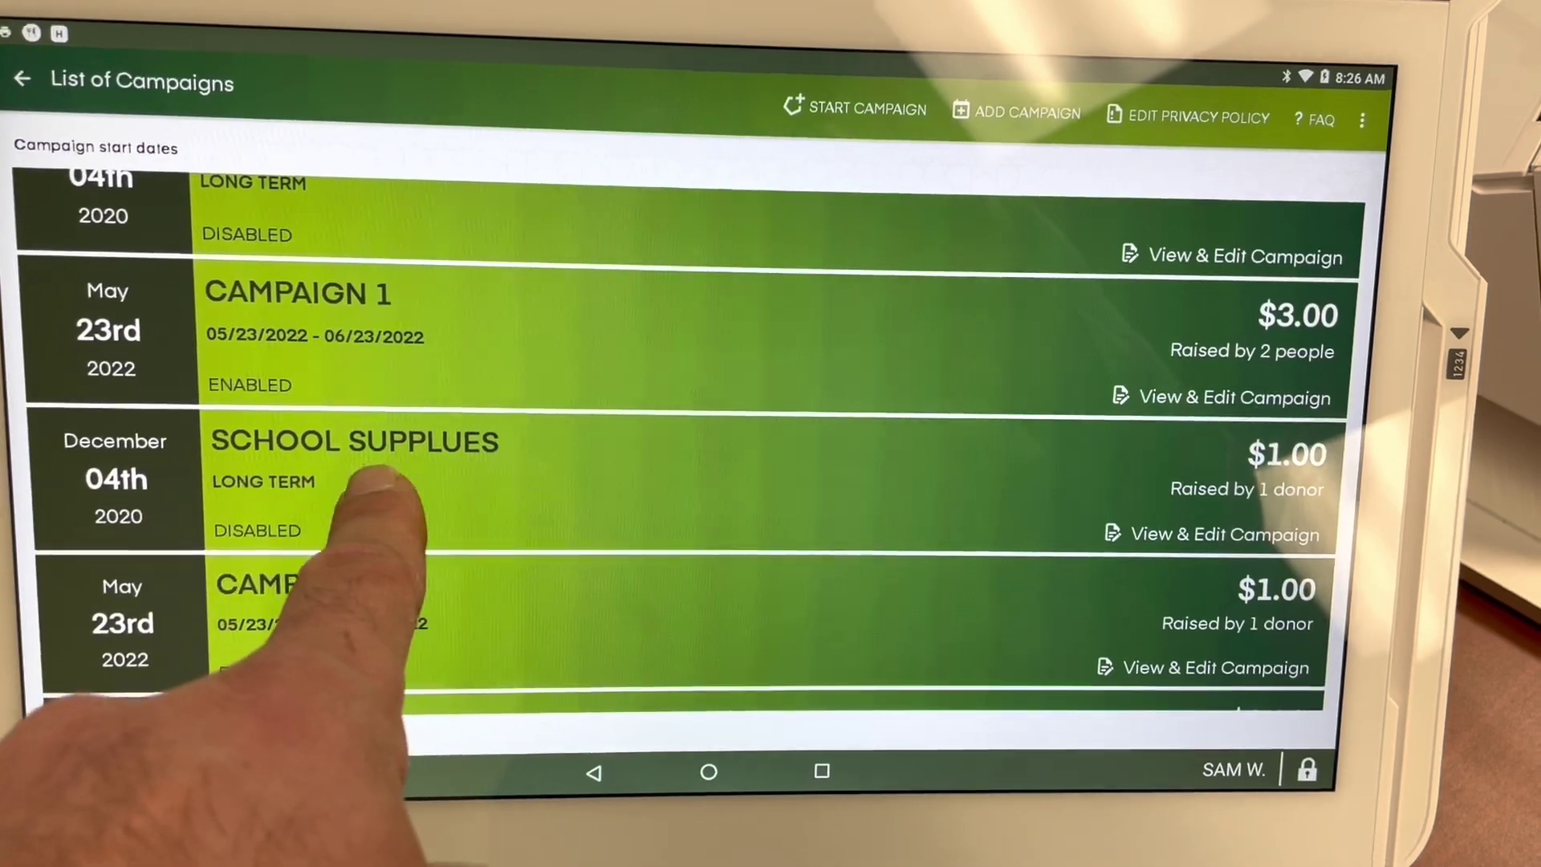
pyautogui.scroll(-3, 433, 482)
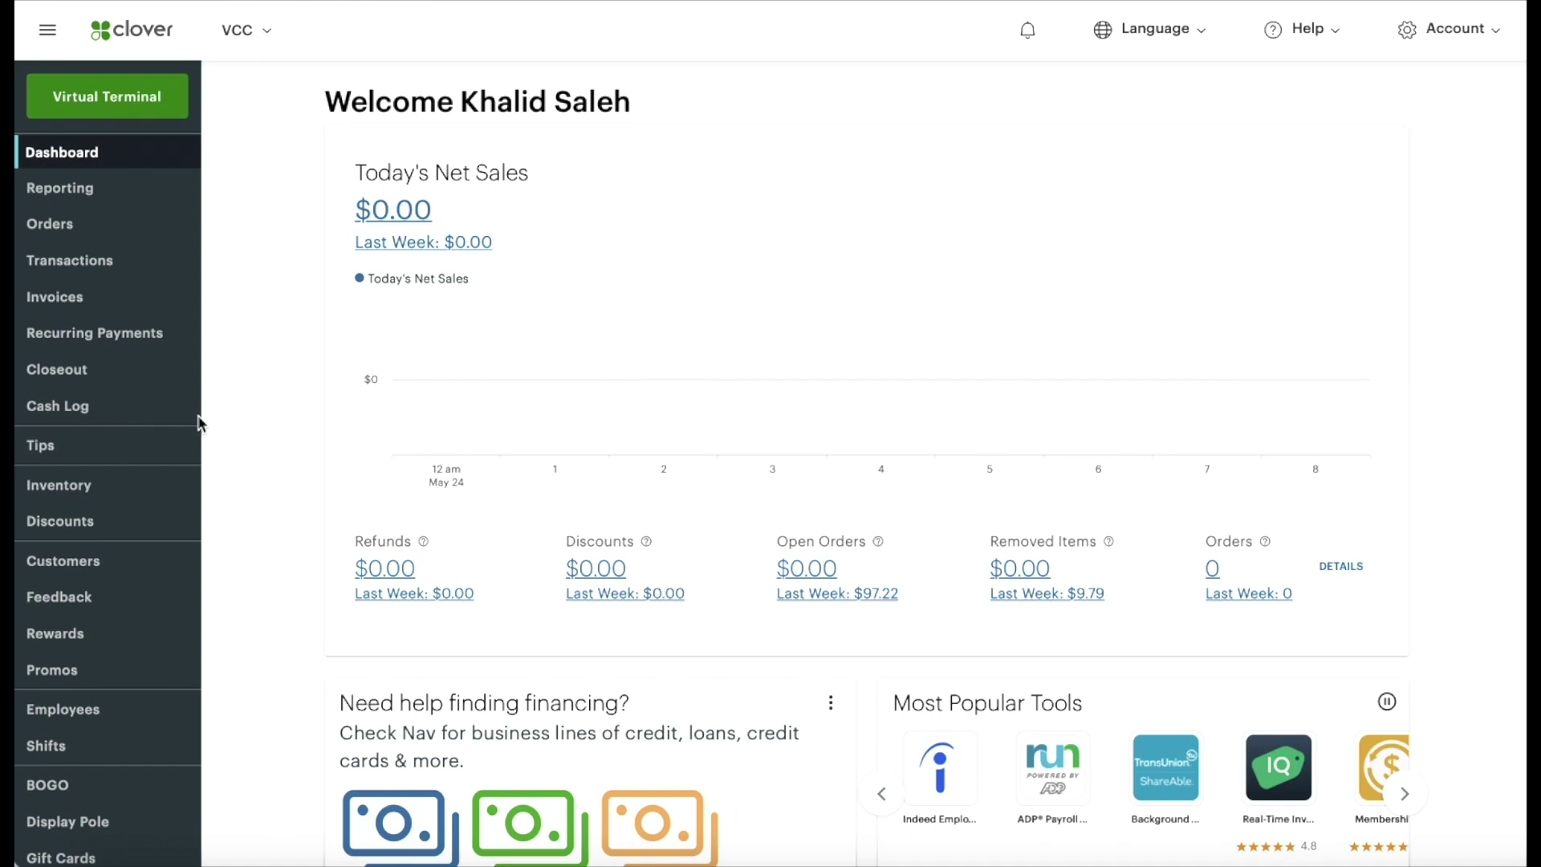
pyautogui.scroll(-2, 48, 407)
pyautogui.scroll(-3, 49, 408)
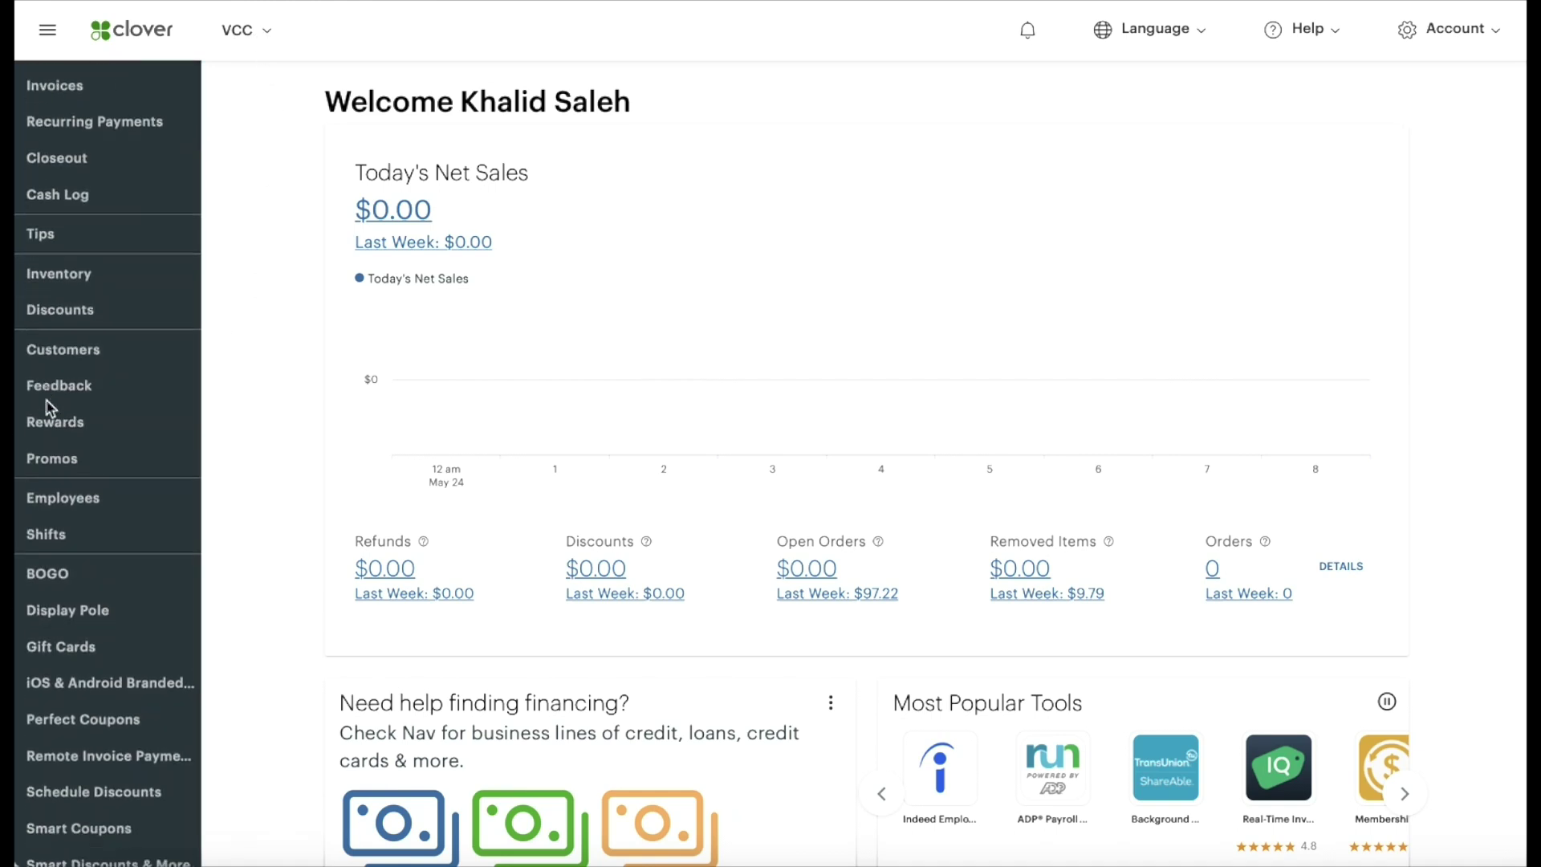
pyautogui.scroll(3, 48, 408)
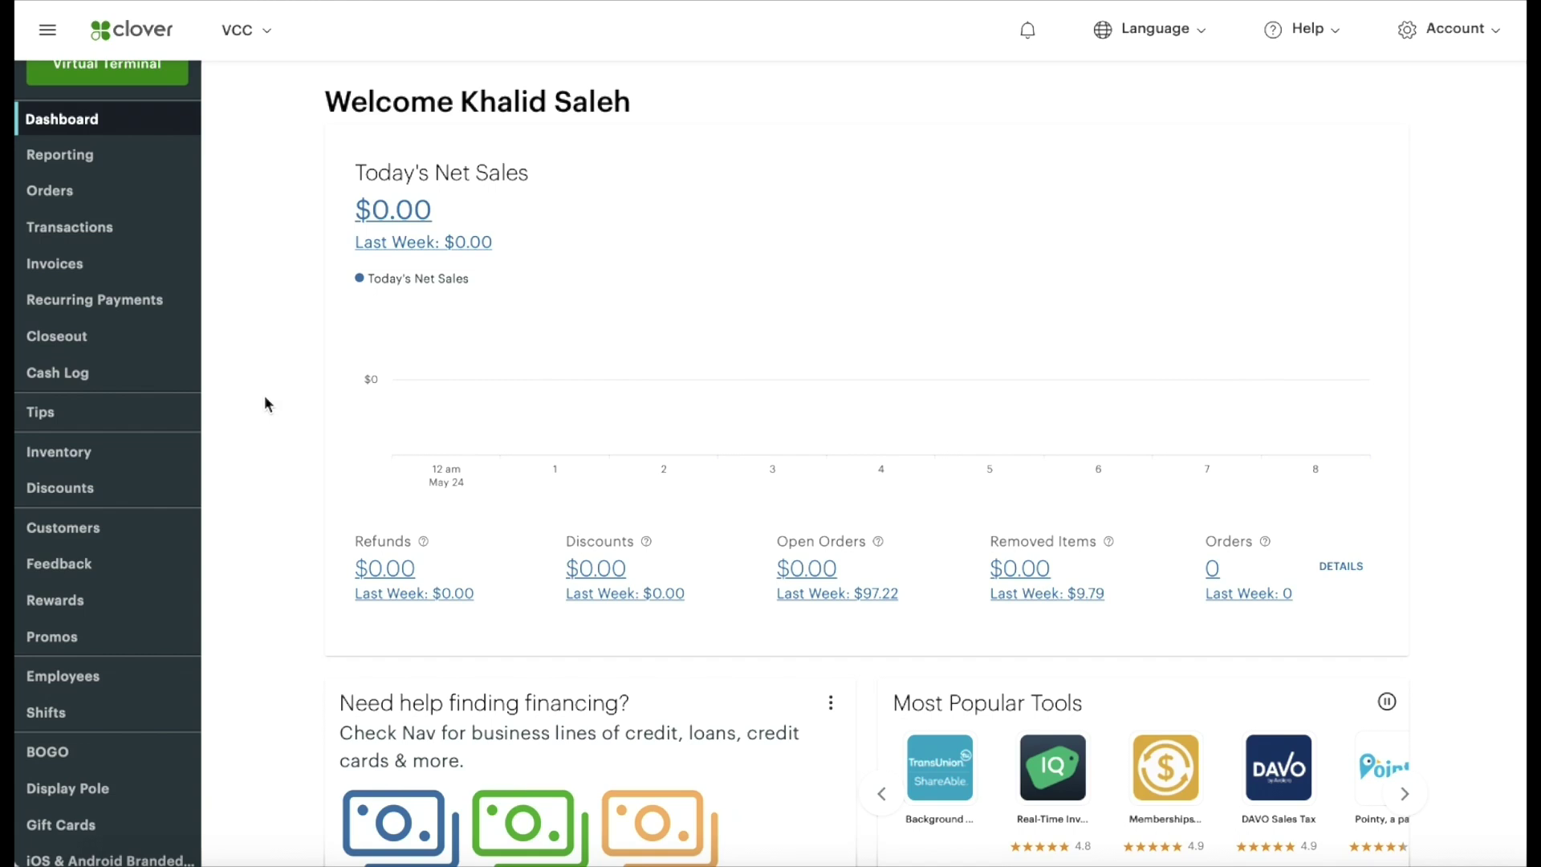
pyautogui.scroll(-1, 266, 397)
pyautogui.scroll(1, 93, 277)
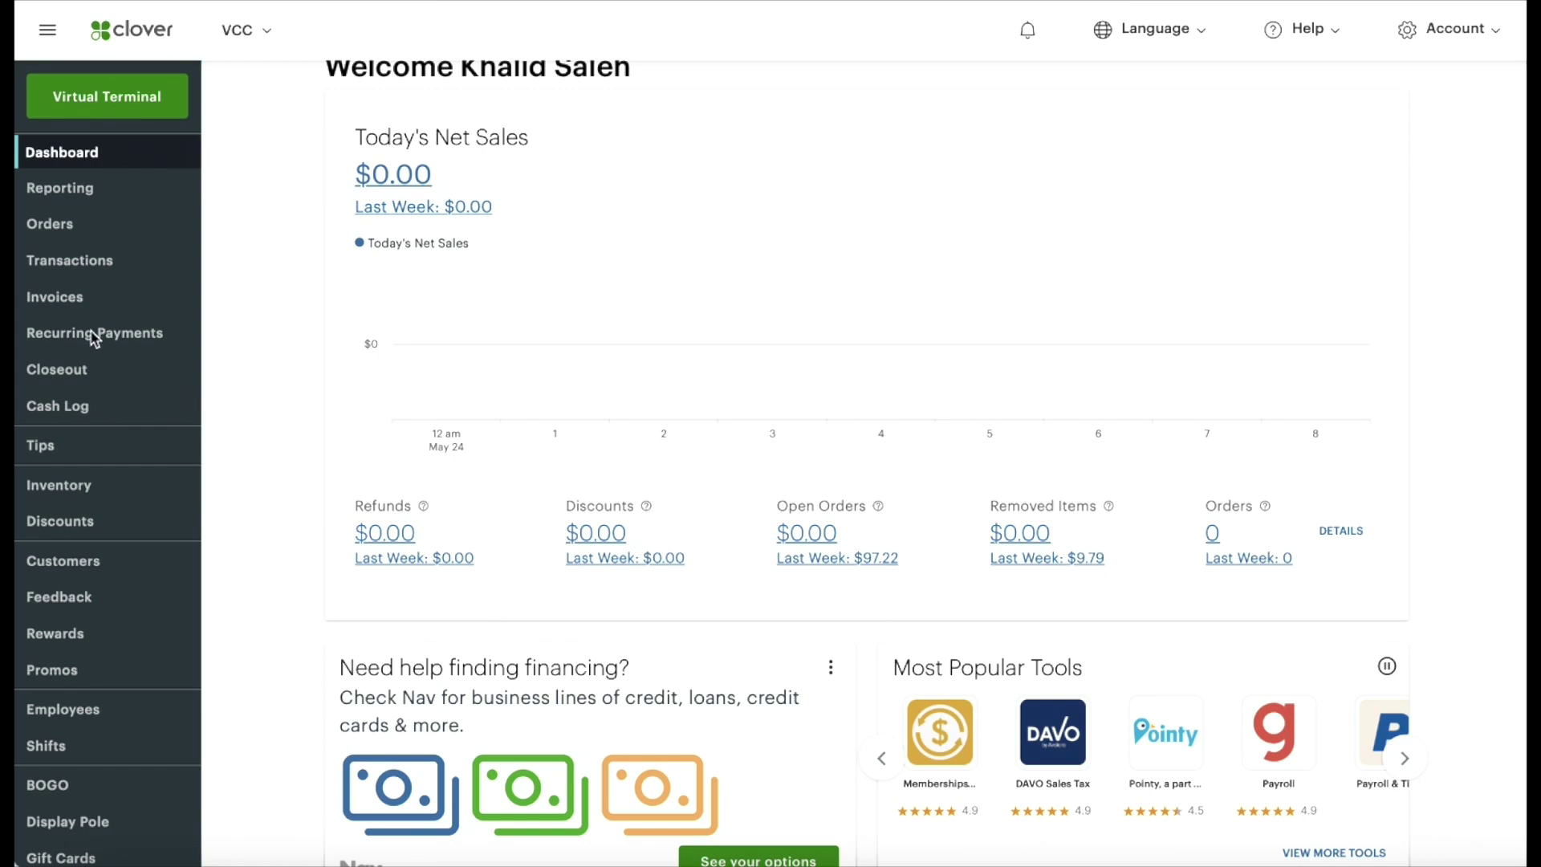
pyautogui.scroll(-1, 92, 332)
# Open Orders and scroll through today's 05/24/2022 list, which has no order data
pyautogui.click(48, 185)
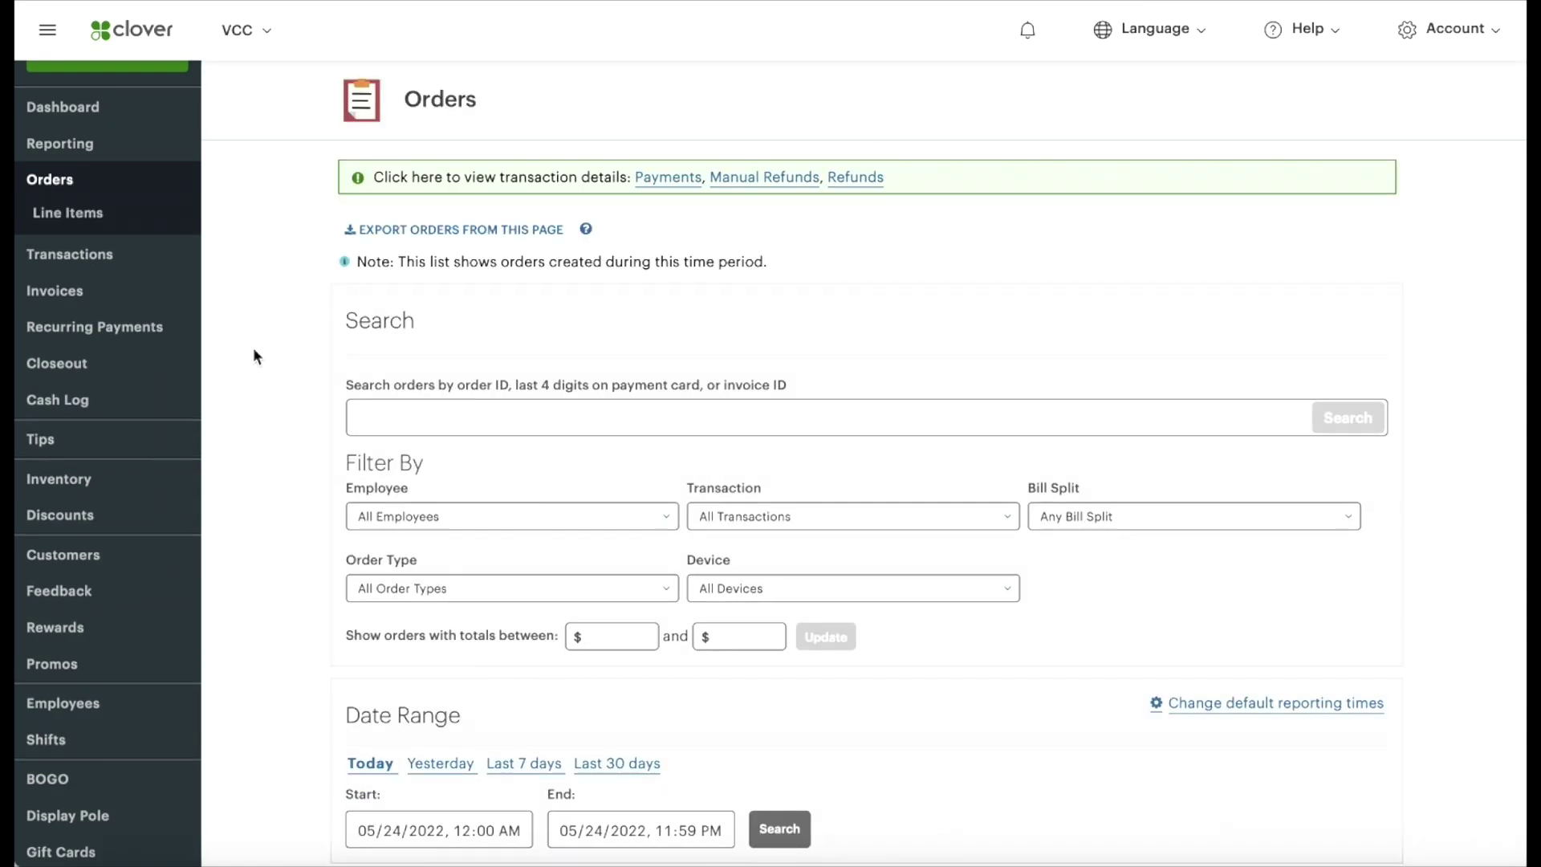
pyautogui.scroll(-3, 287, 545)
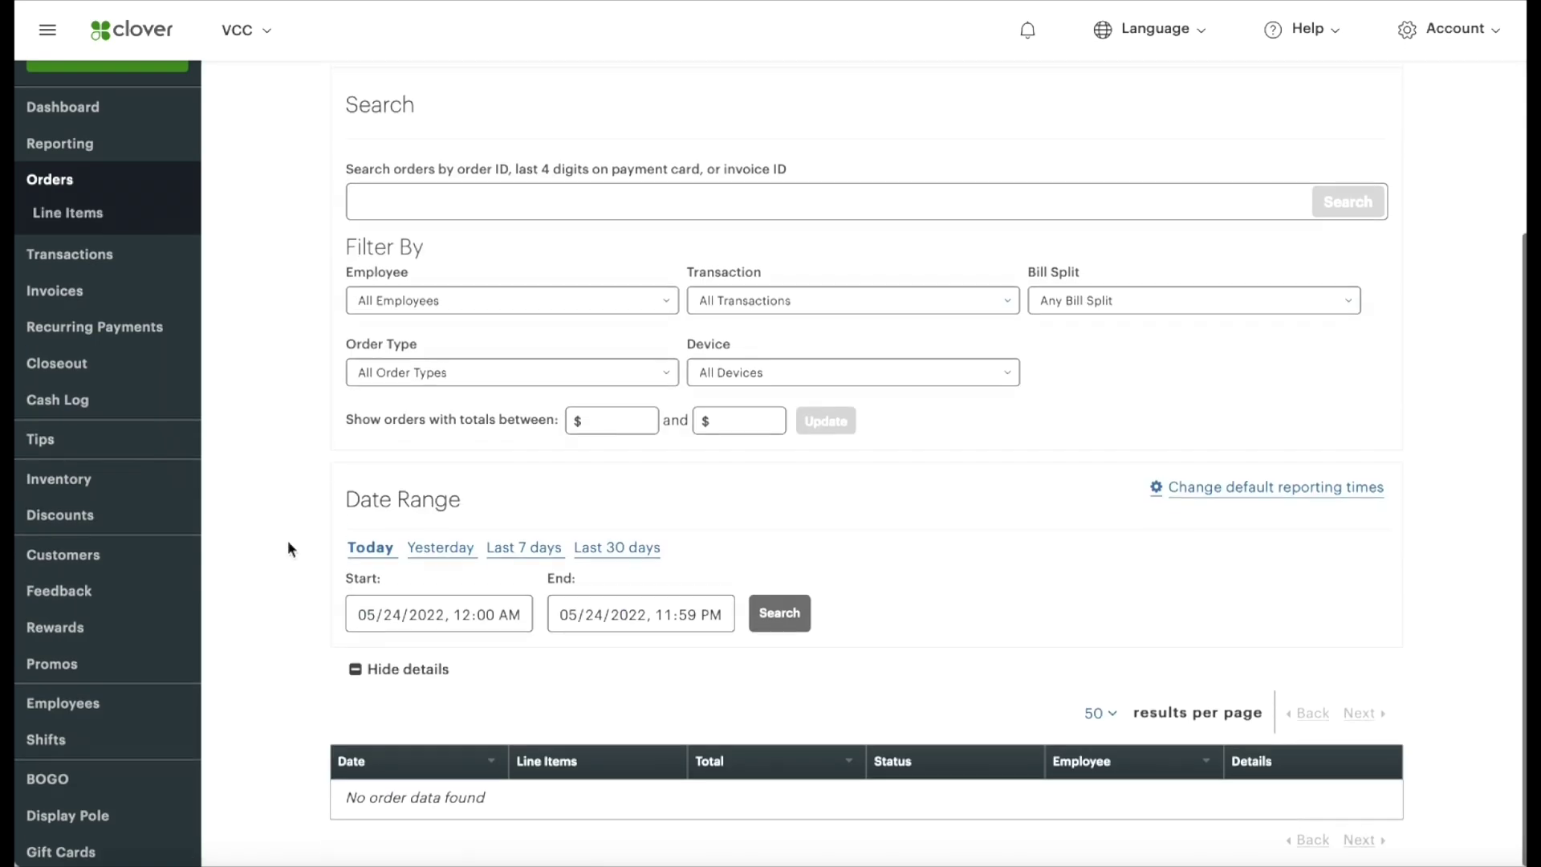
pyautogui.scroll(3, 288, 543)
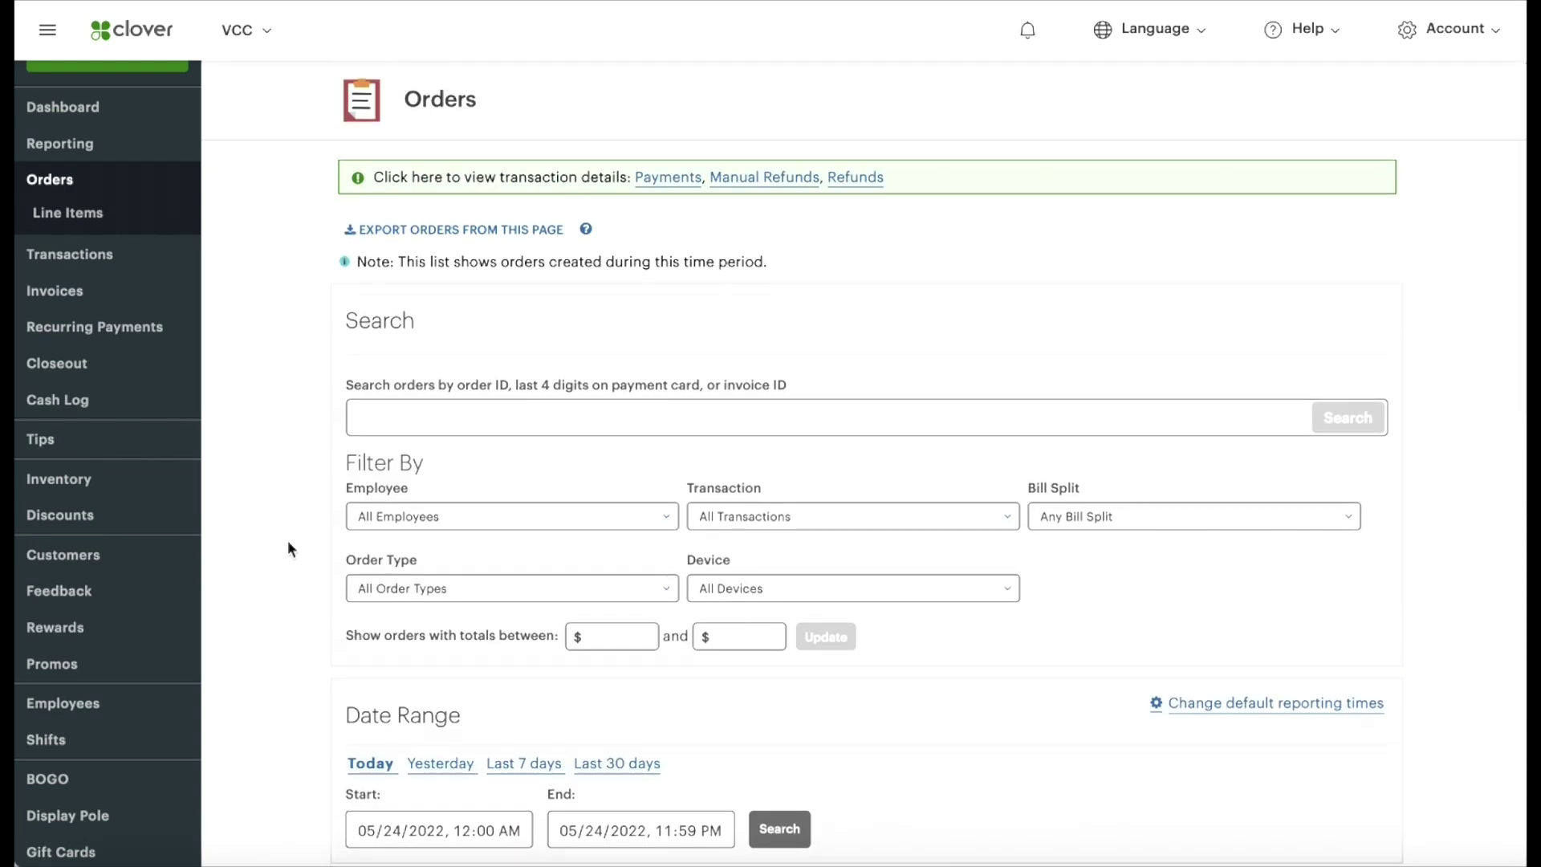
pyautogui.scroll(-3, 287, 542)
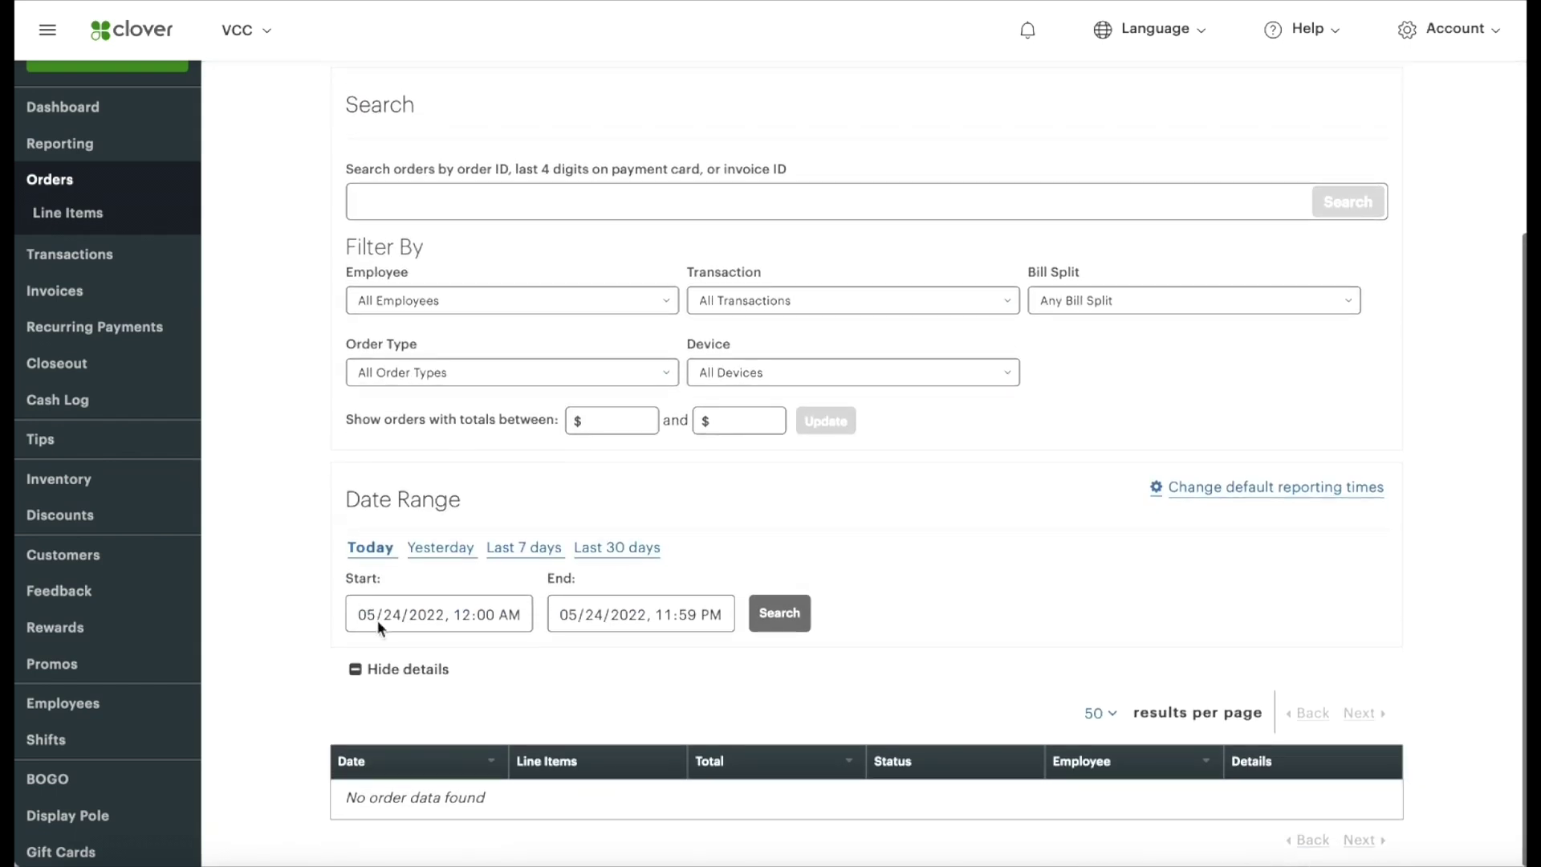
# Switch Orders to Yesterday (05/23/2022) and review the paid $1.00 and $2.00 Campaign 1–3 orders
pyautogui.click(440, 549)
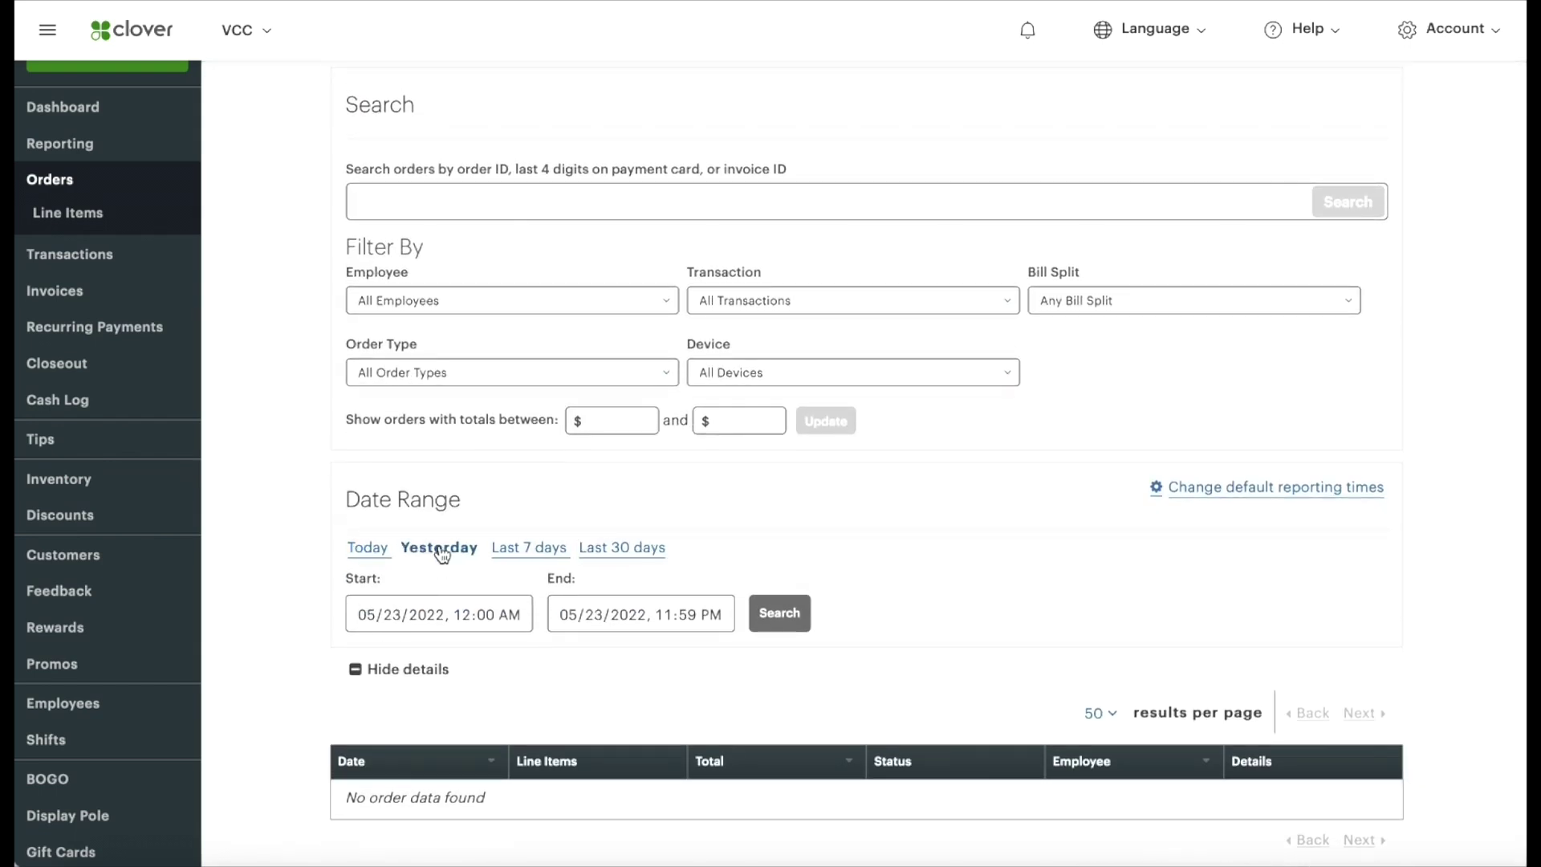
pyautogui.scroll(-5, 243, 652)
pyautogui.scroll(2, 244, 653)
pyautogui.scroll(-2, 310, 598)
pyautogui.scroll(-2, 310, 598)
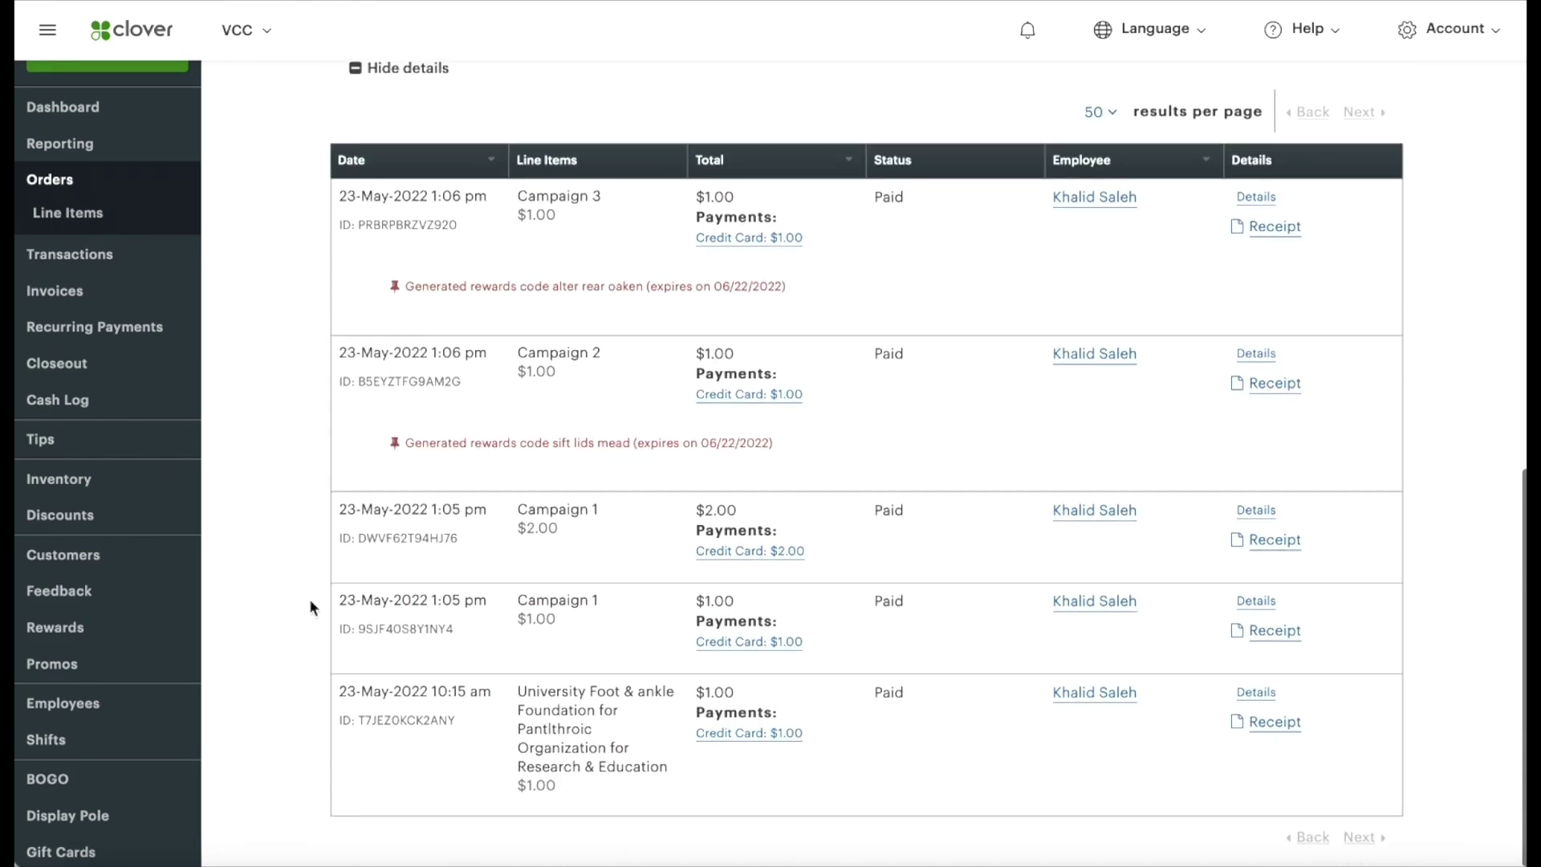
pyautogui.scroll(3, 310, 599)
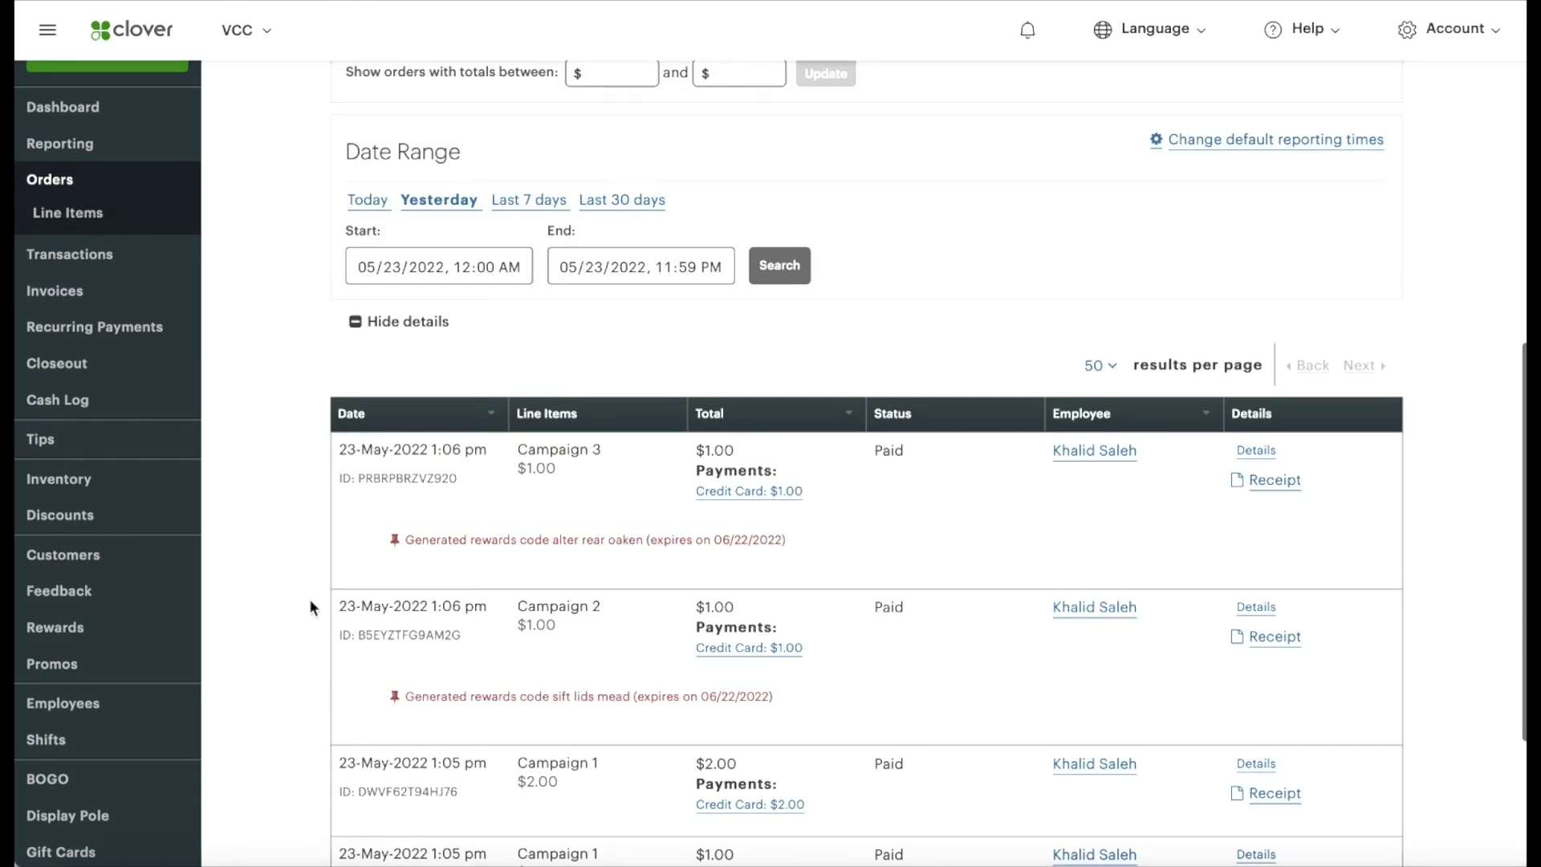
pyautogui.scroll(-3, 310, 599)
pyautogui.scroll(2, 309, 599)
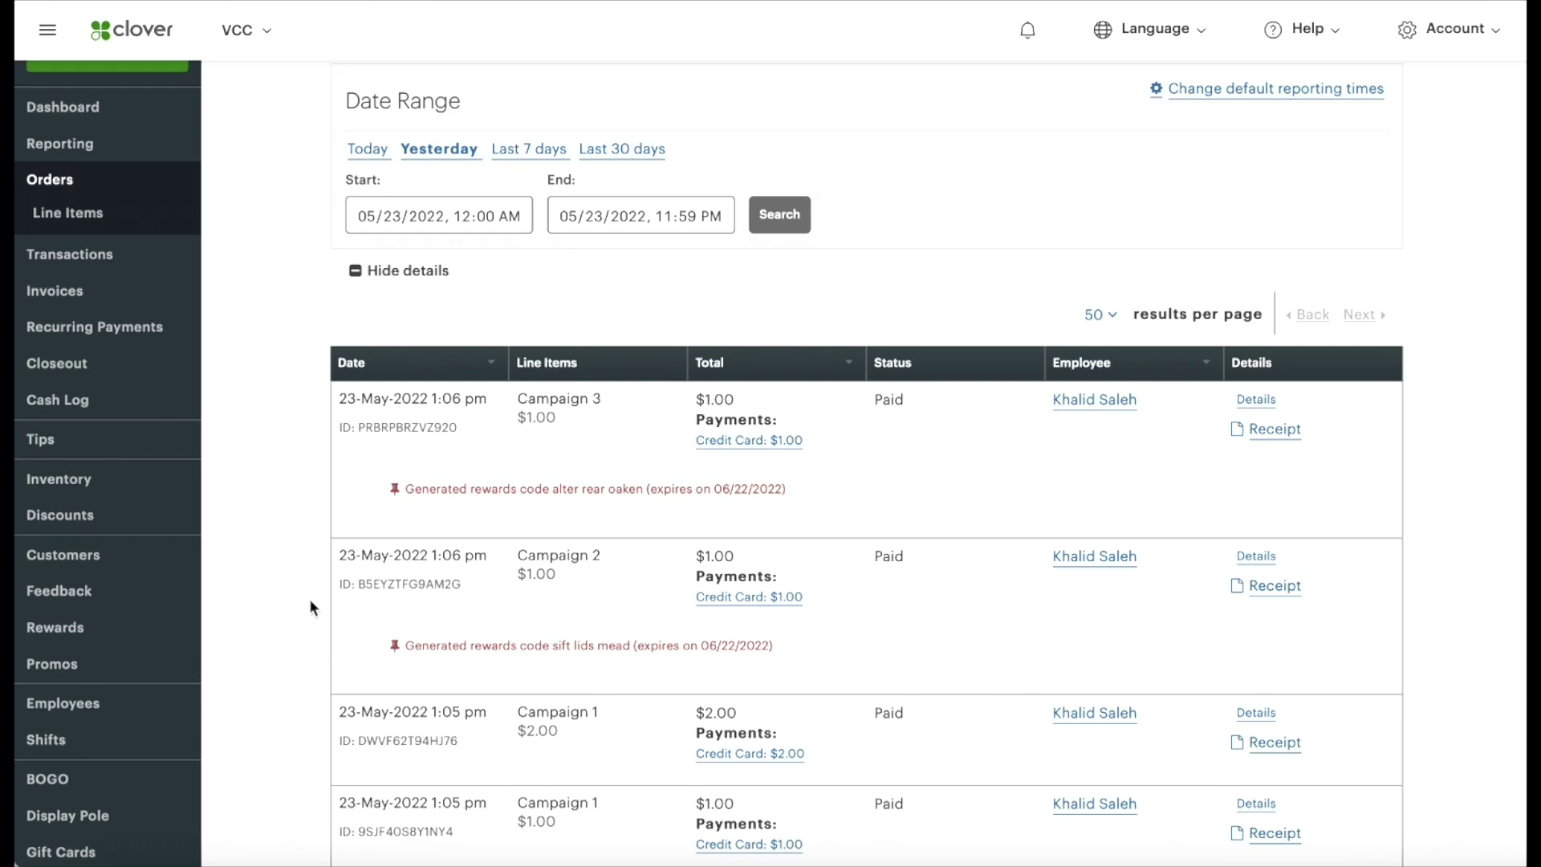
pyautogui.scroll(-1, 309, 599)
pyautogui.scroll(1, 310, 599)
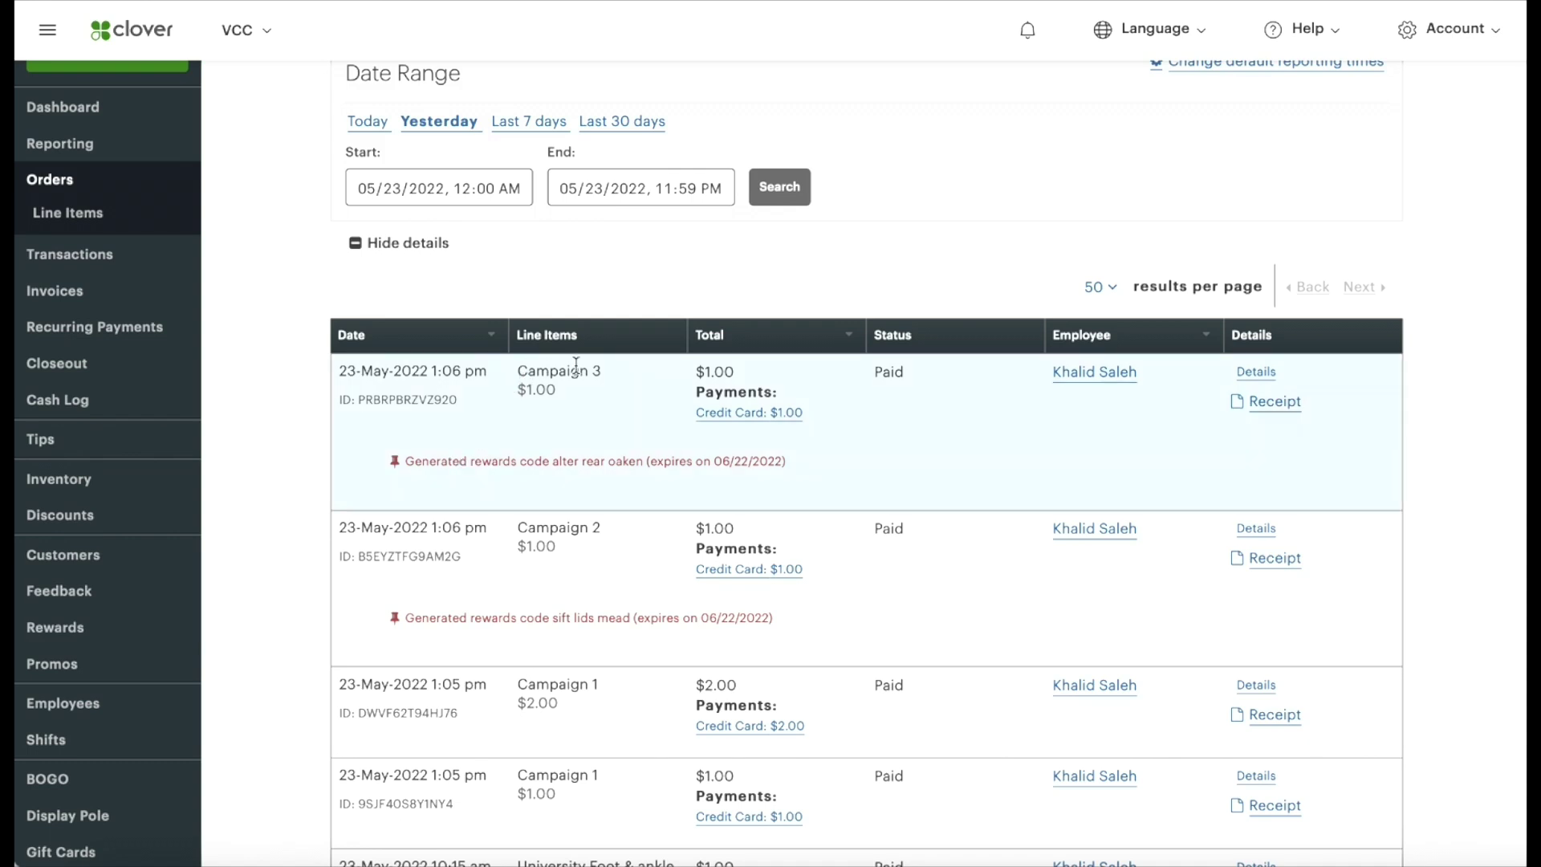
pyautogui.scroll(-2, 547, 529)
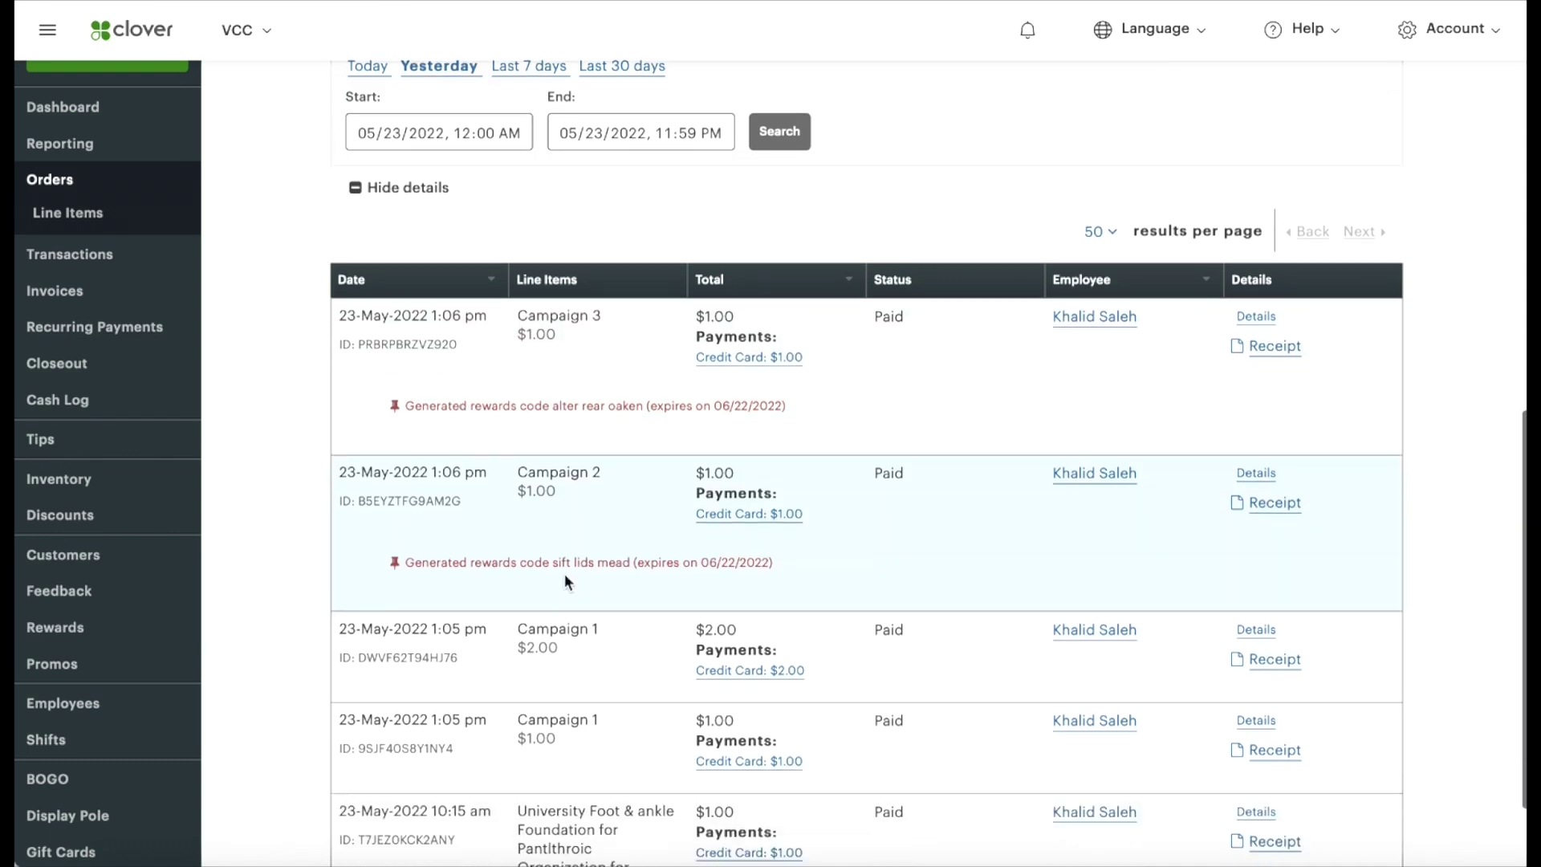
pyautogui.scroll(2, 525, 577)
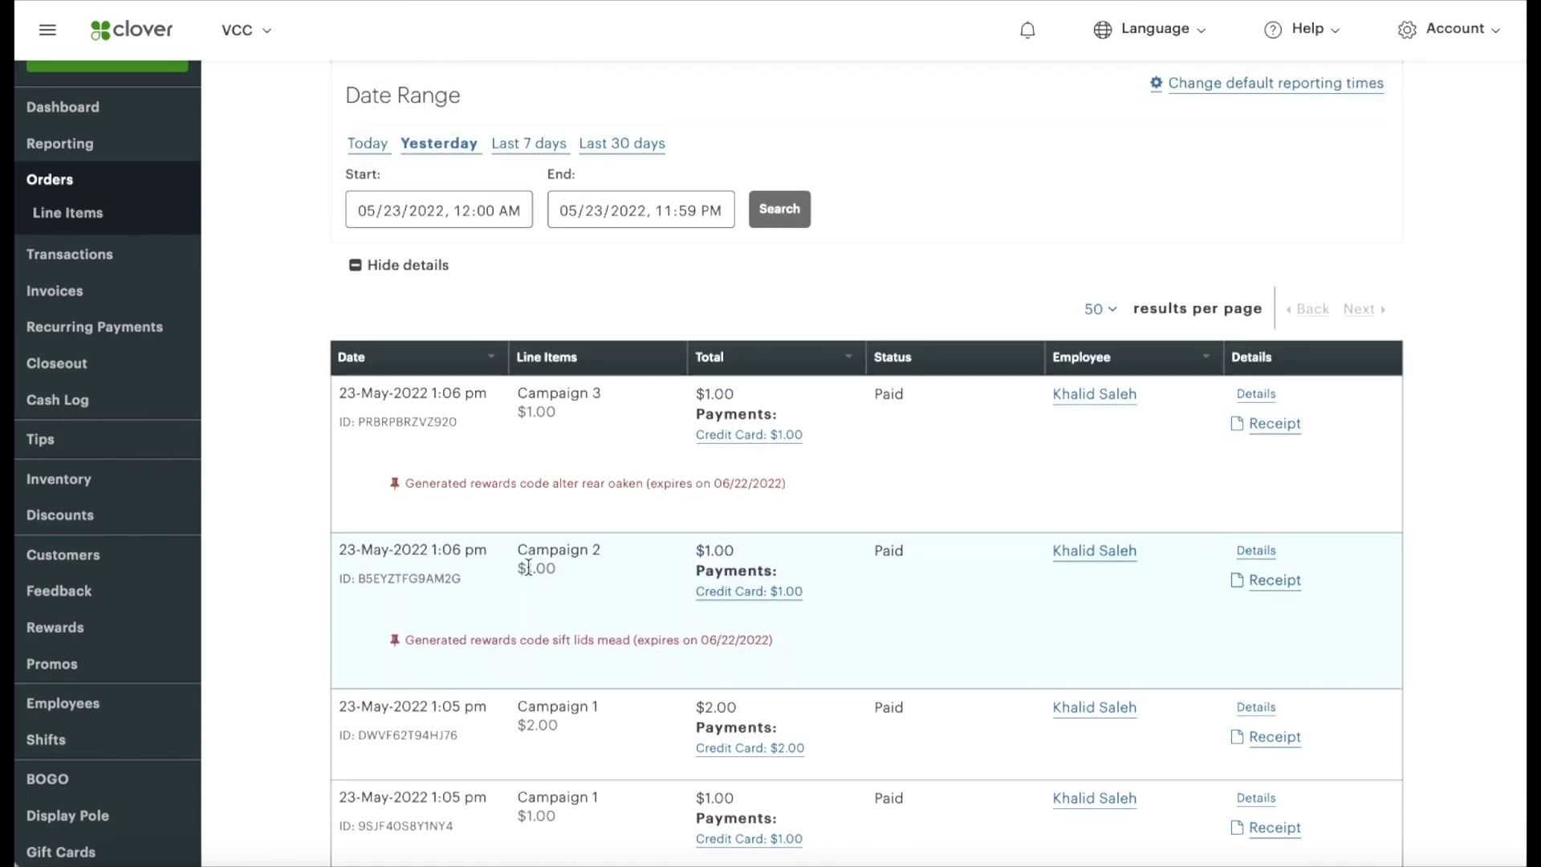
# Highlight the Campaign 2 item and review the 05/23/2022 orders with rewards codes expiring 06/22/2022
pyautogui.moveTo(518, 549); pyautogui.dragTo(607, 546)
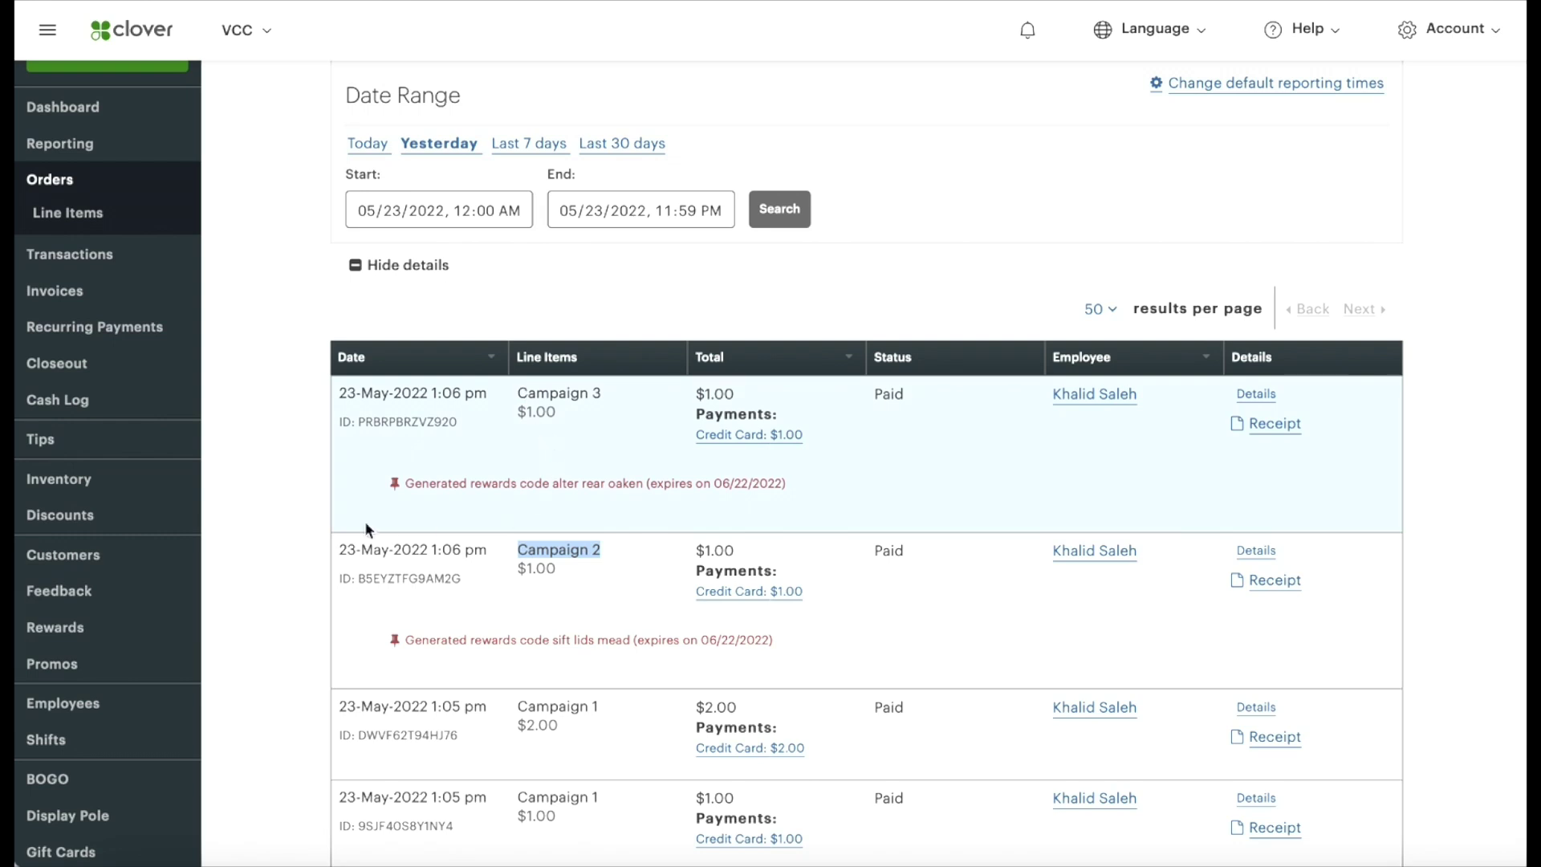
pyautogui.scroll(-1, 303, 615)
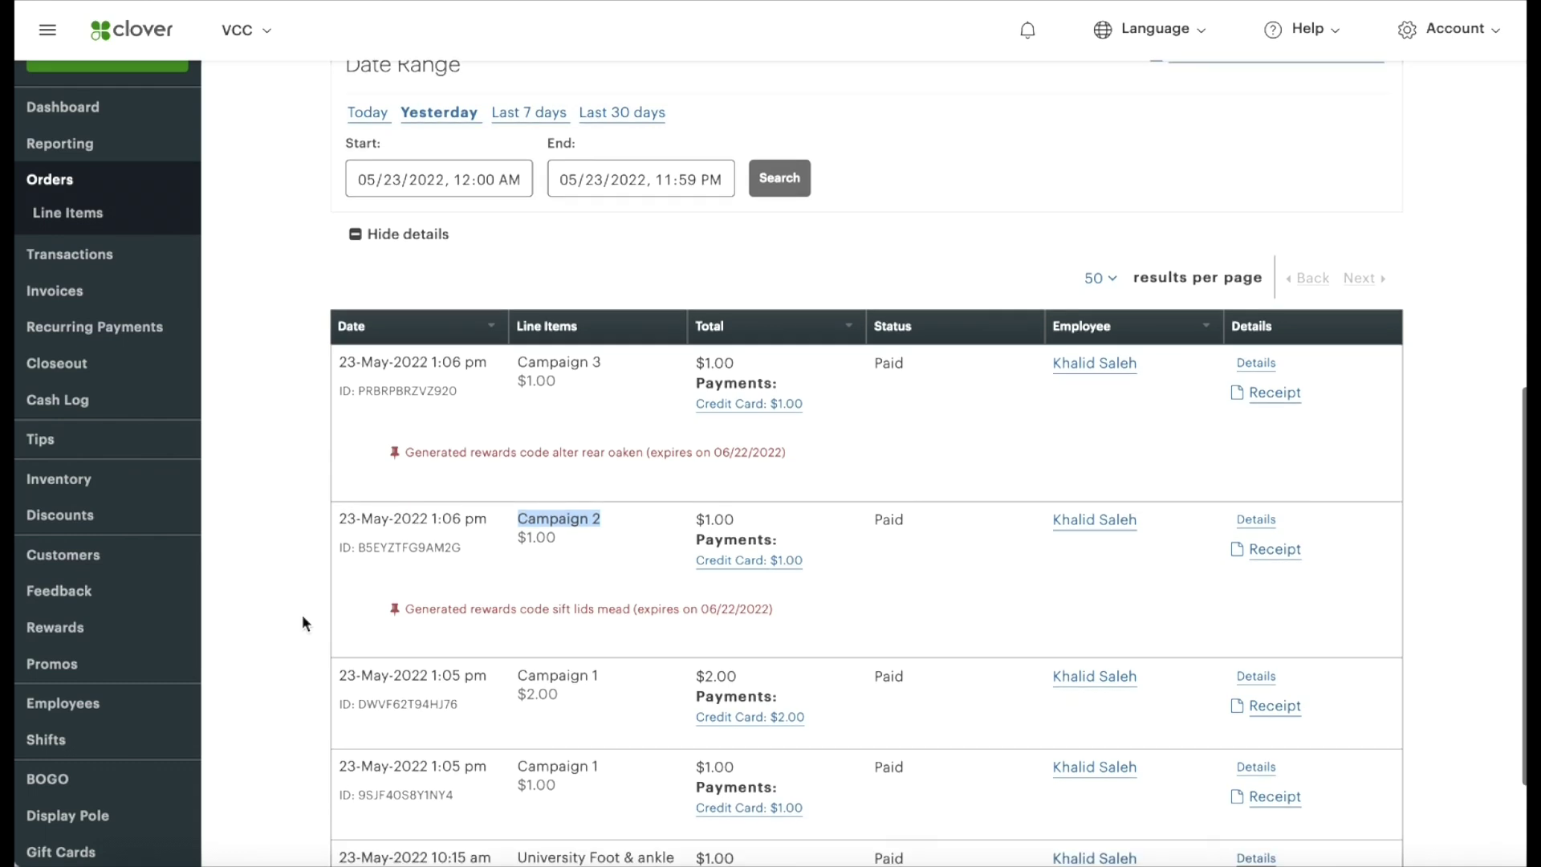
pyautogui.scroll(1, 302, 614)
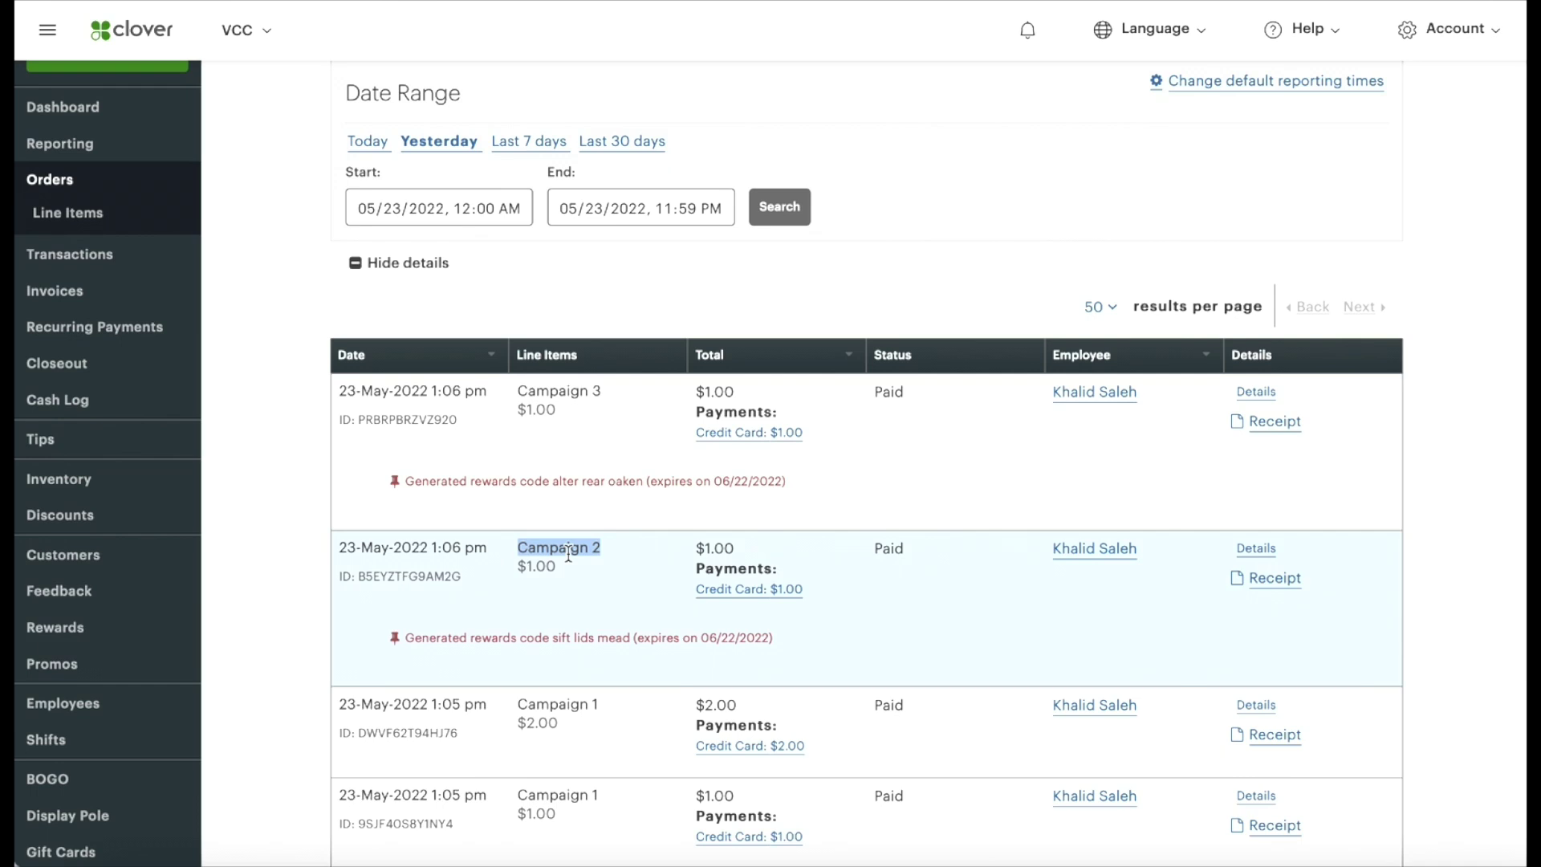
pyautogui.scroll(-1, 558, 661)
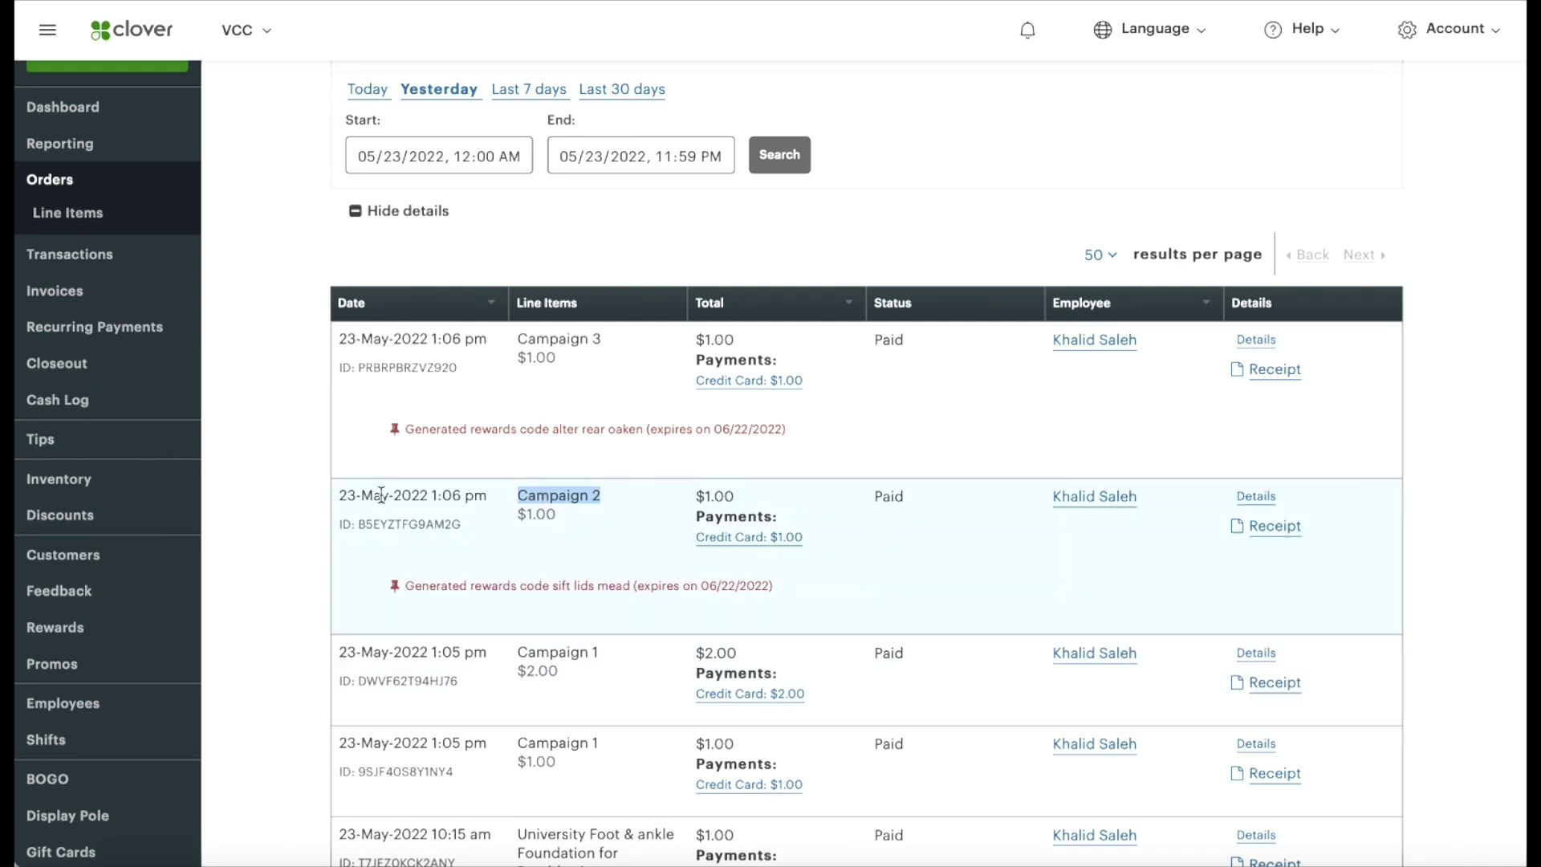
pyautogui.scroll(2, 279, 485)
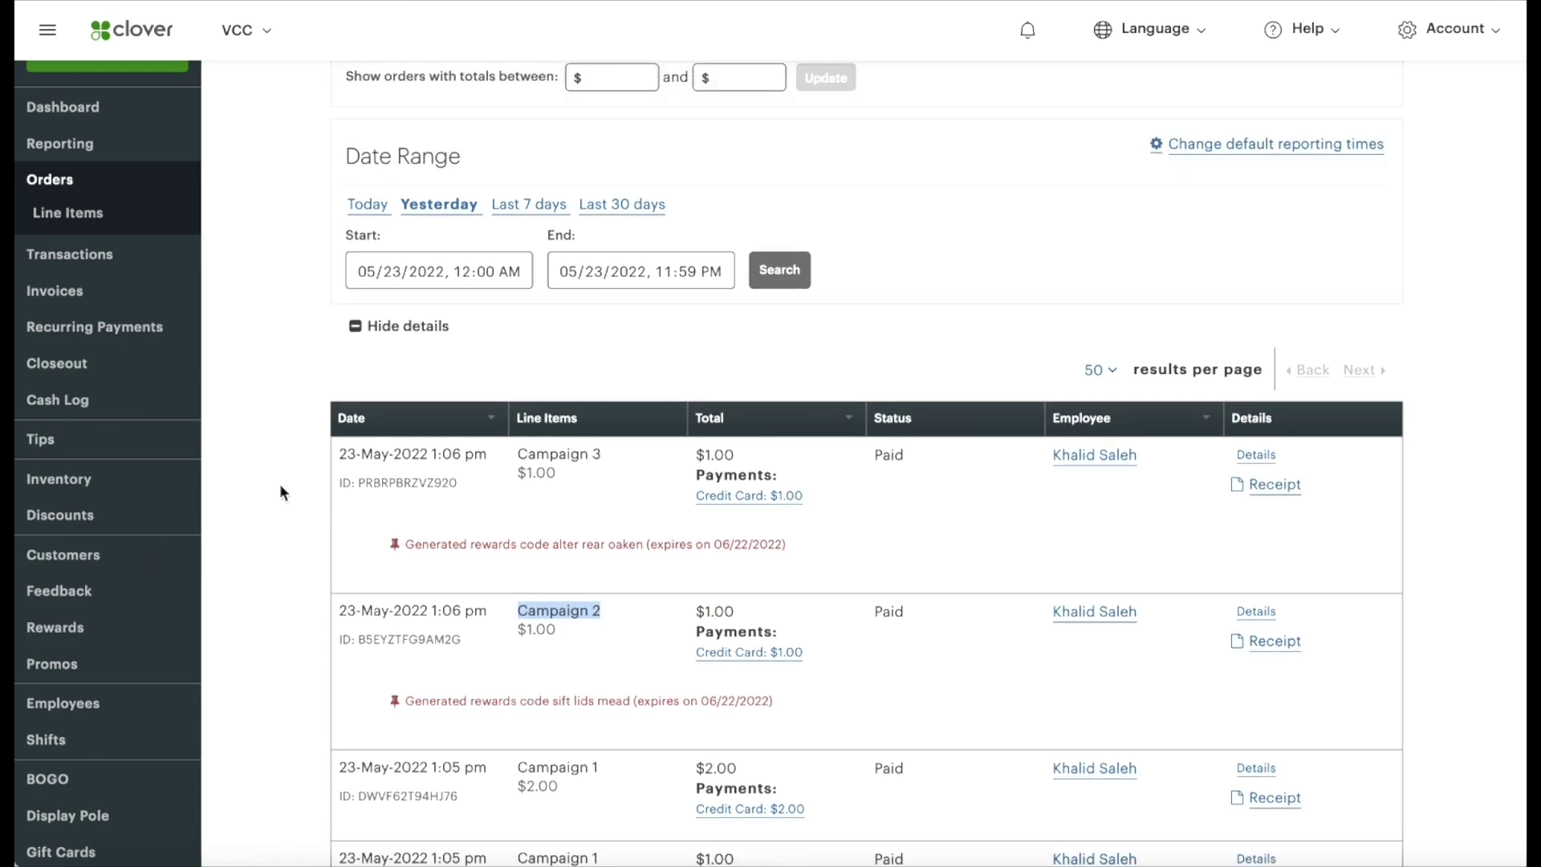
pyautogui.scroll(-1, 280, 486)
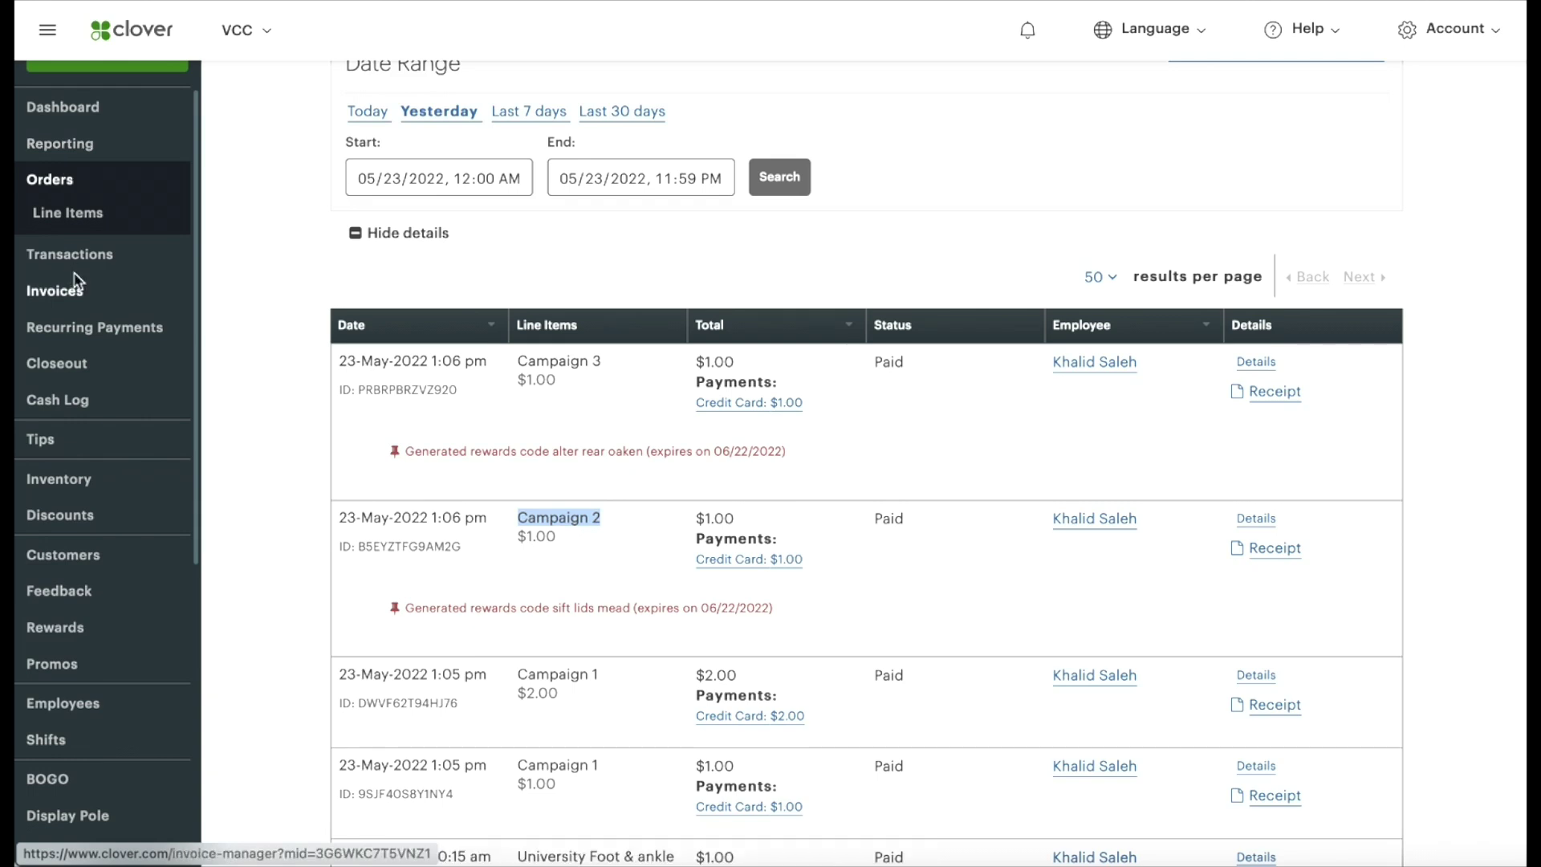
pyautogui.scroll(-1, 286, 509)
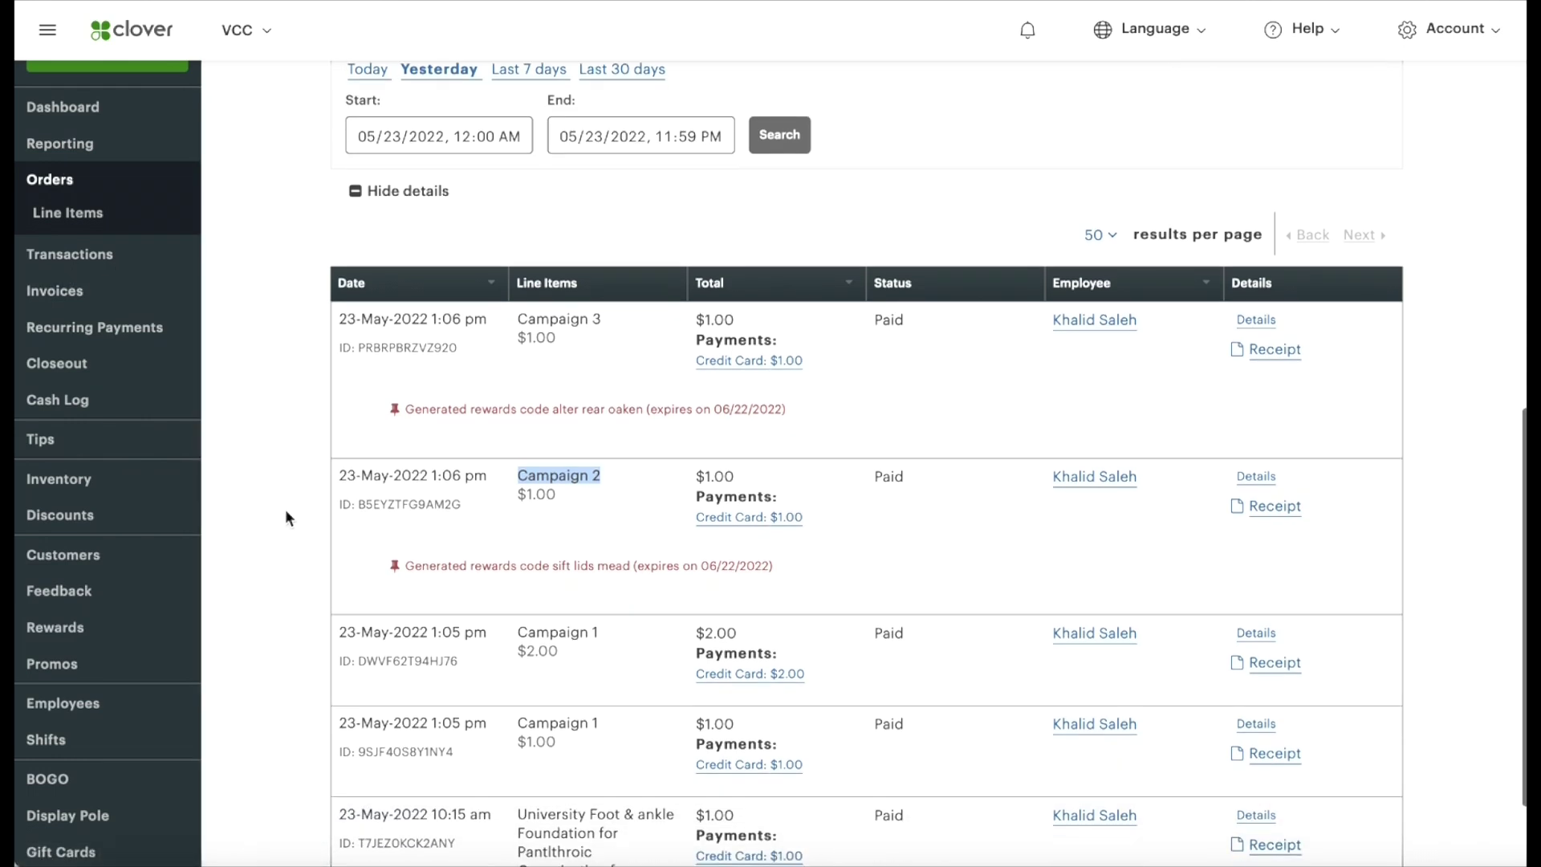
pyautogui.scroll(1, 286, 511)
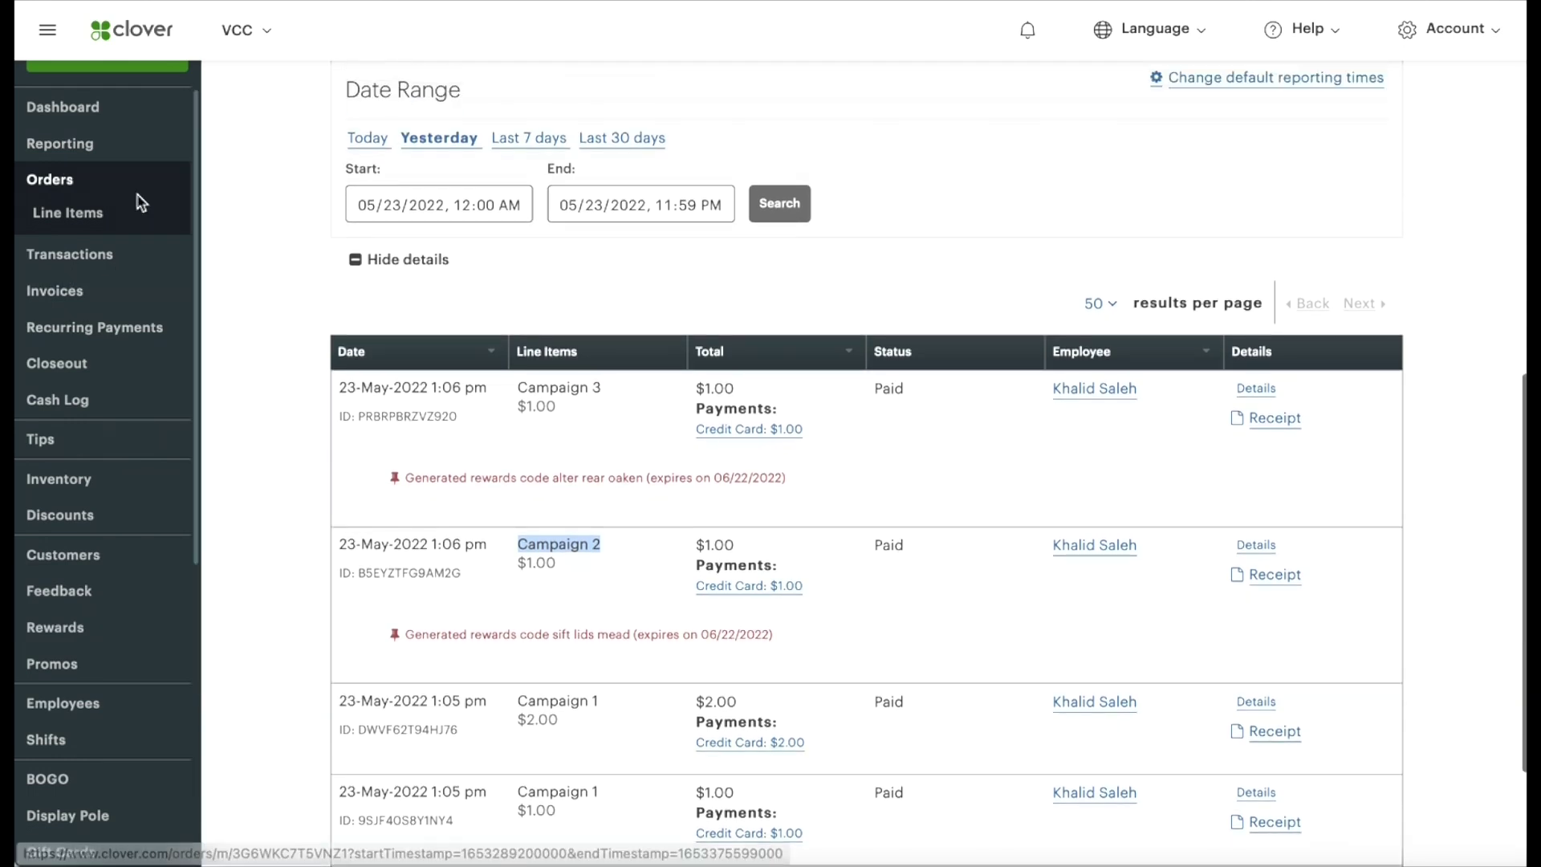
# Open the Sales Overview for May 23, 2022 and inspect the 5 orders and $6.00 net sales
pyautogui.click(81, 155)
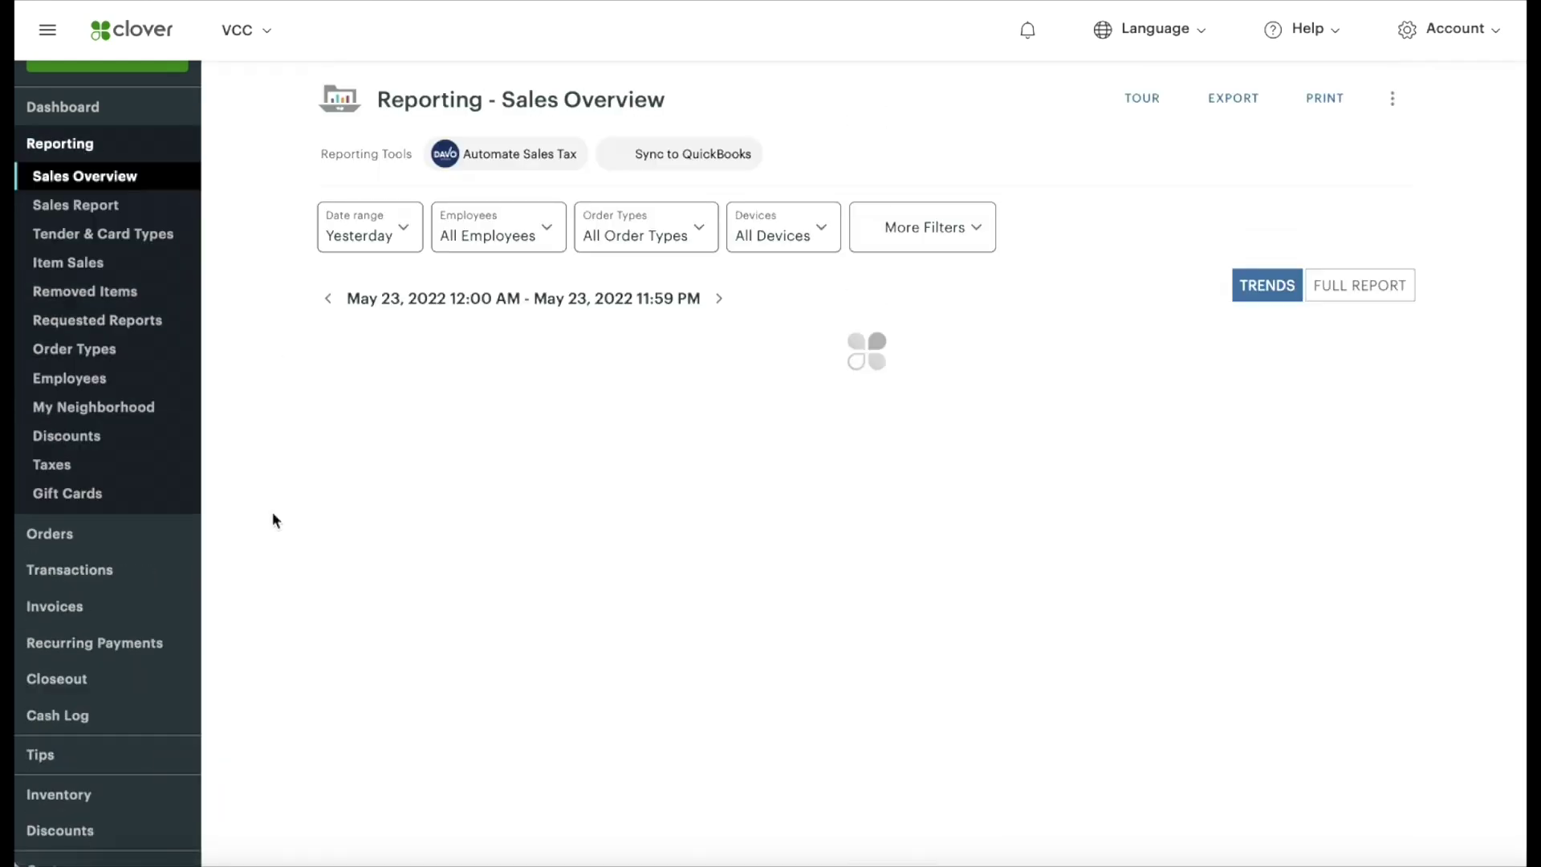
pyautogui.scroll(-10, 272, 512)
pyautogui.scroll(-5, 272, 513)
pyautogui.scroll(14, 272, 513)
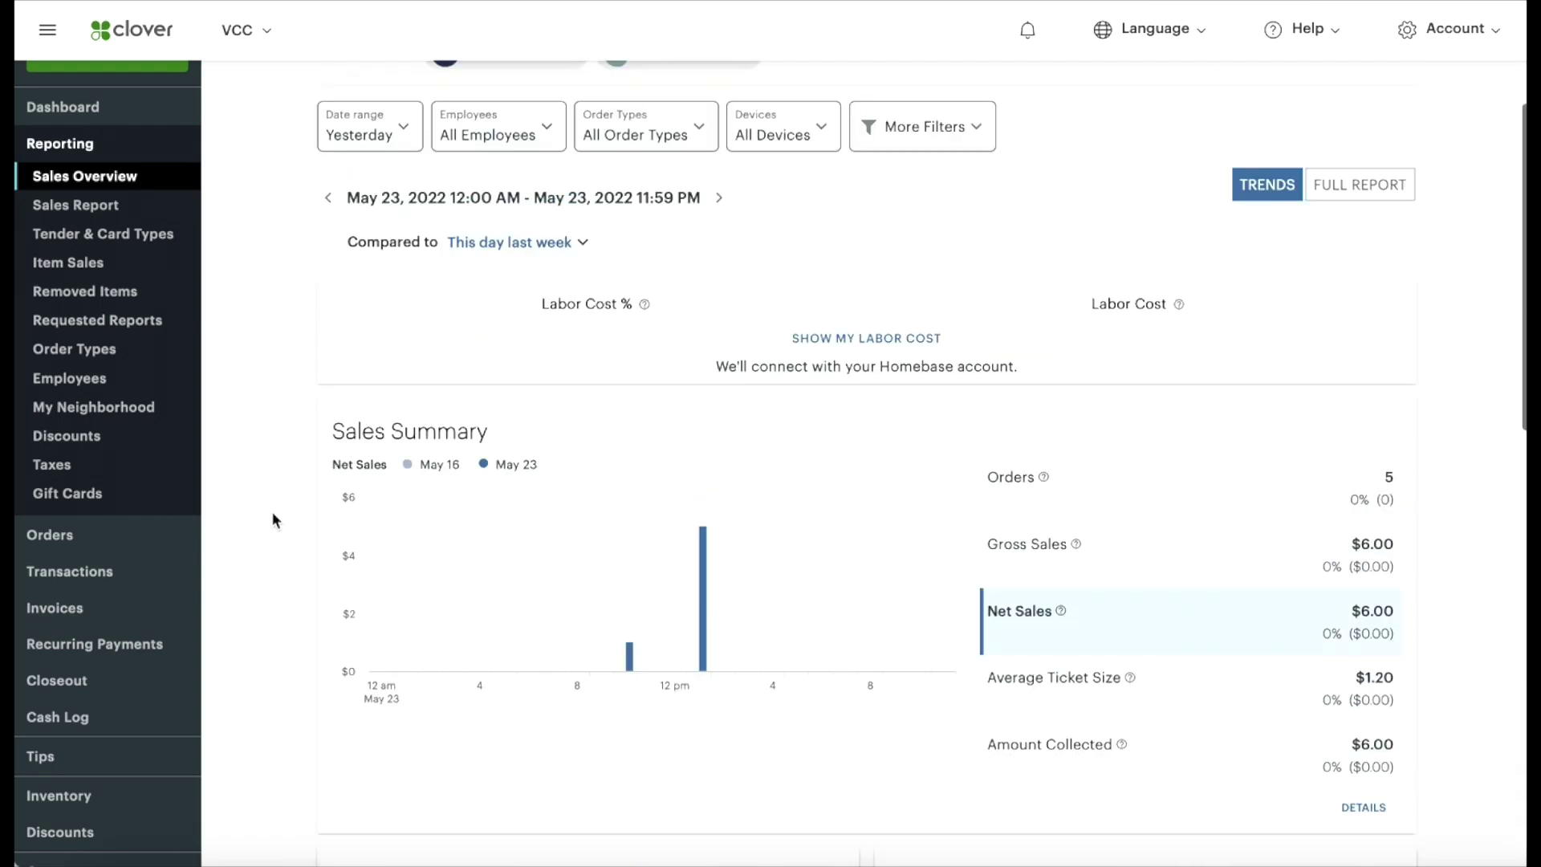
pyautogui.scroll(-2, 272, 512)
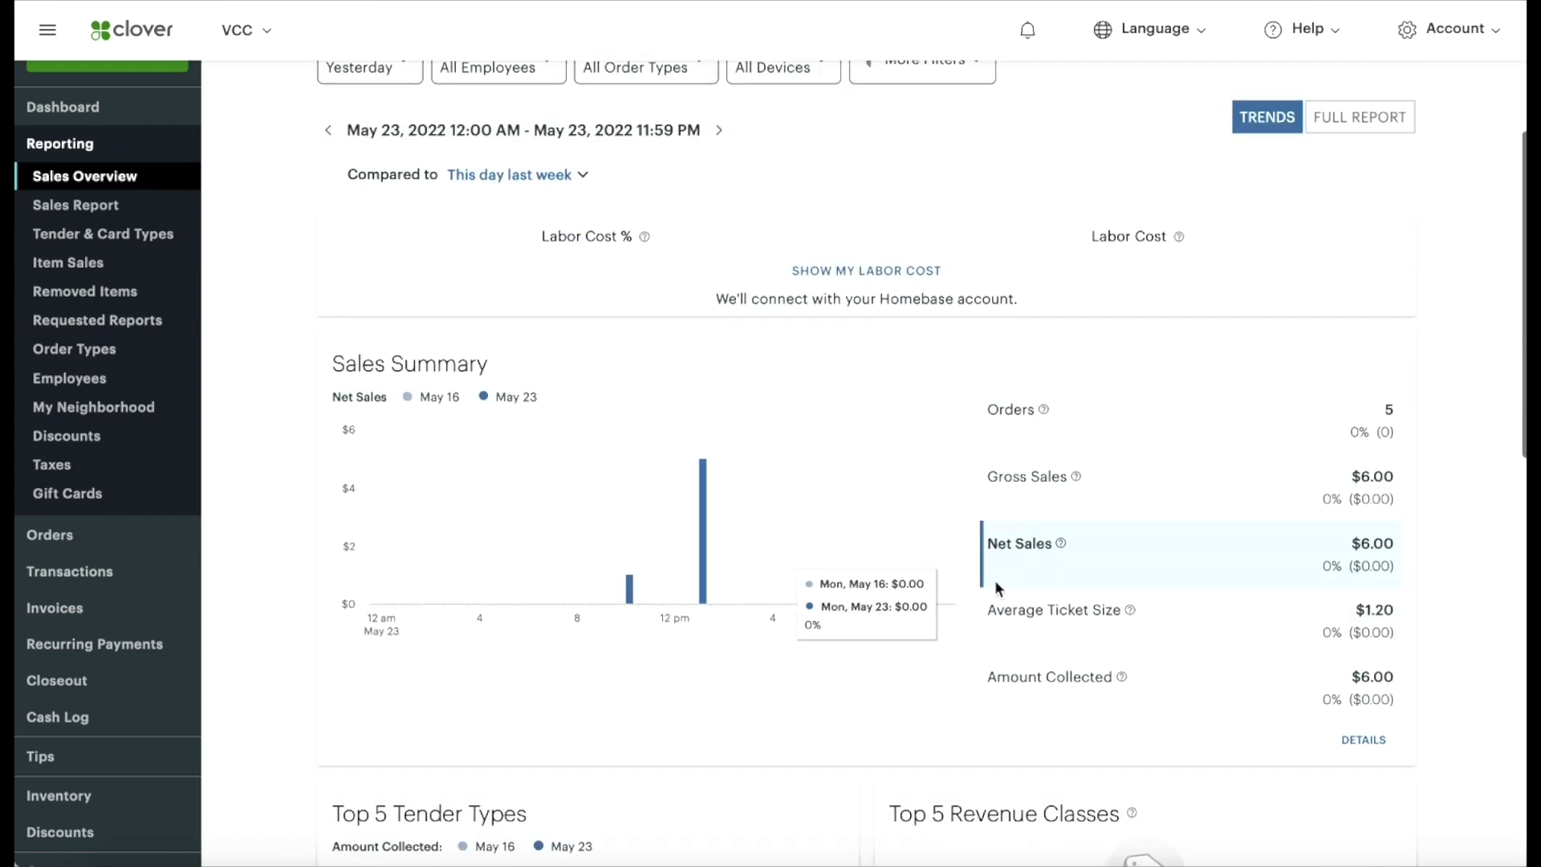
pyautogui.moveTo(1061, 544)
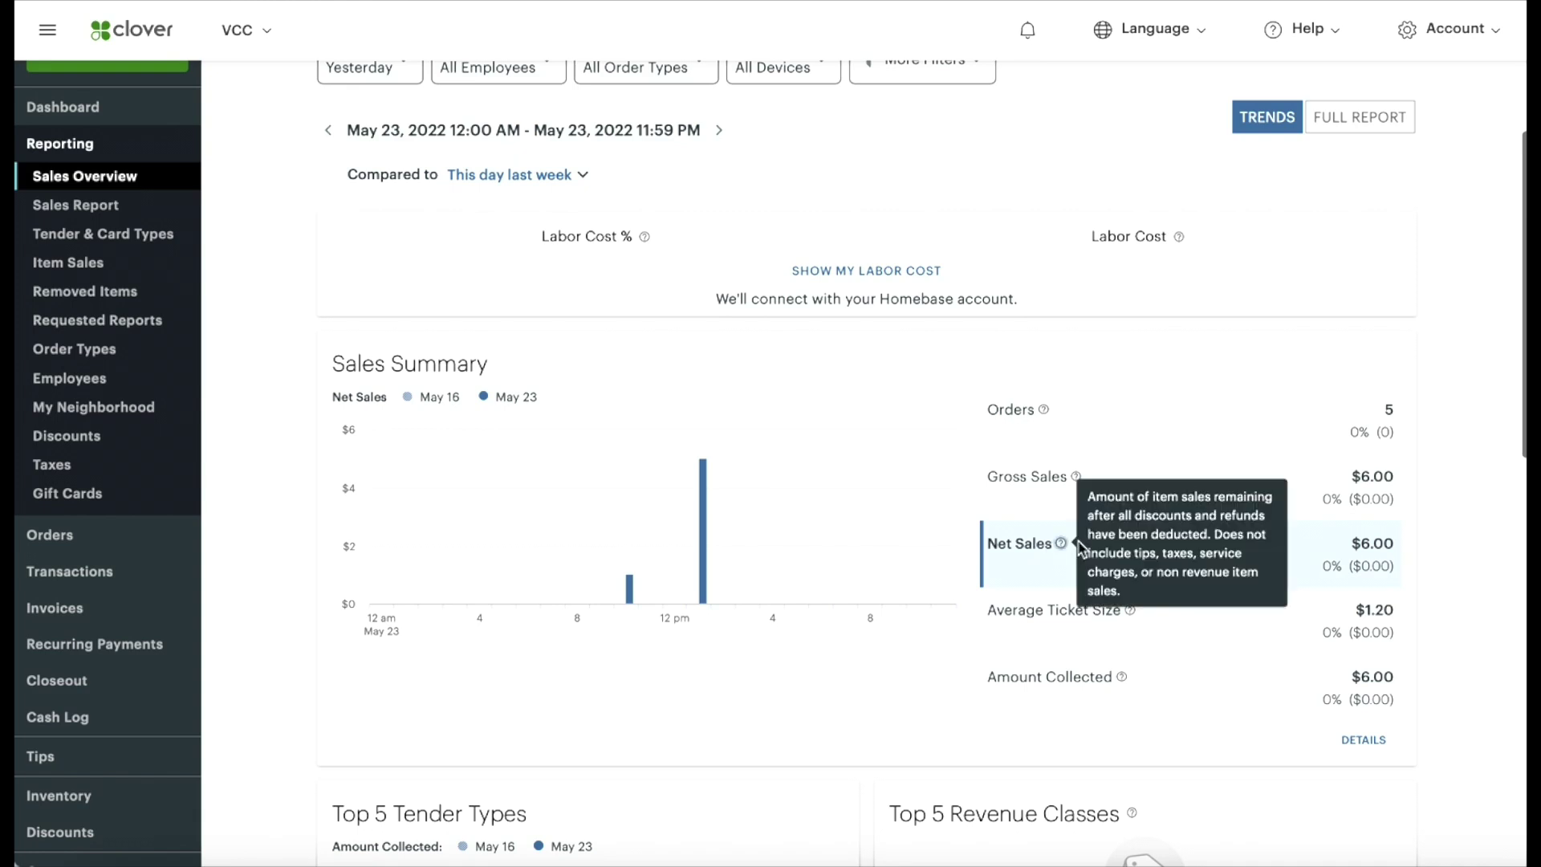
pyautogui.click(1367, 554)
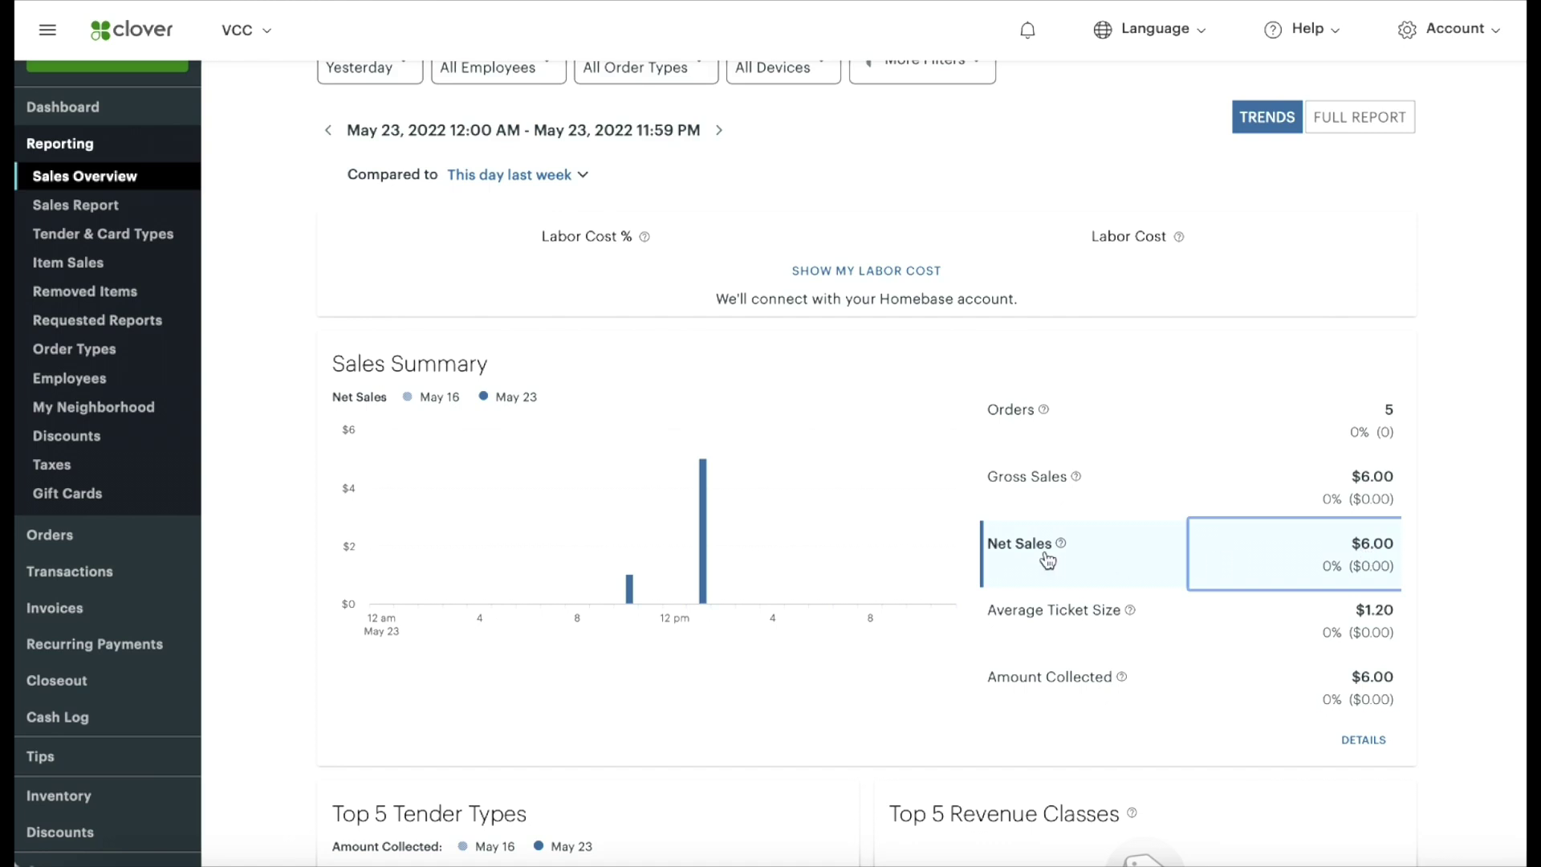
pyautogui.moveTo(1059, 543)
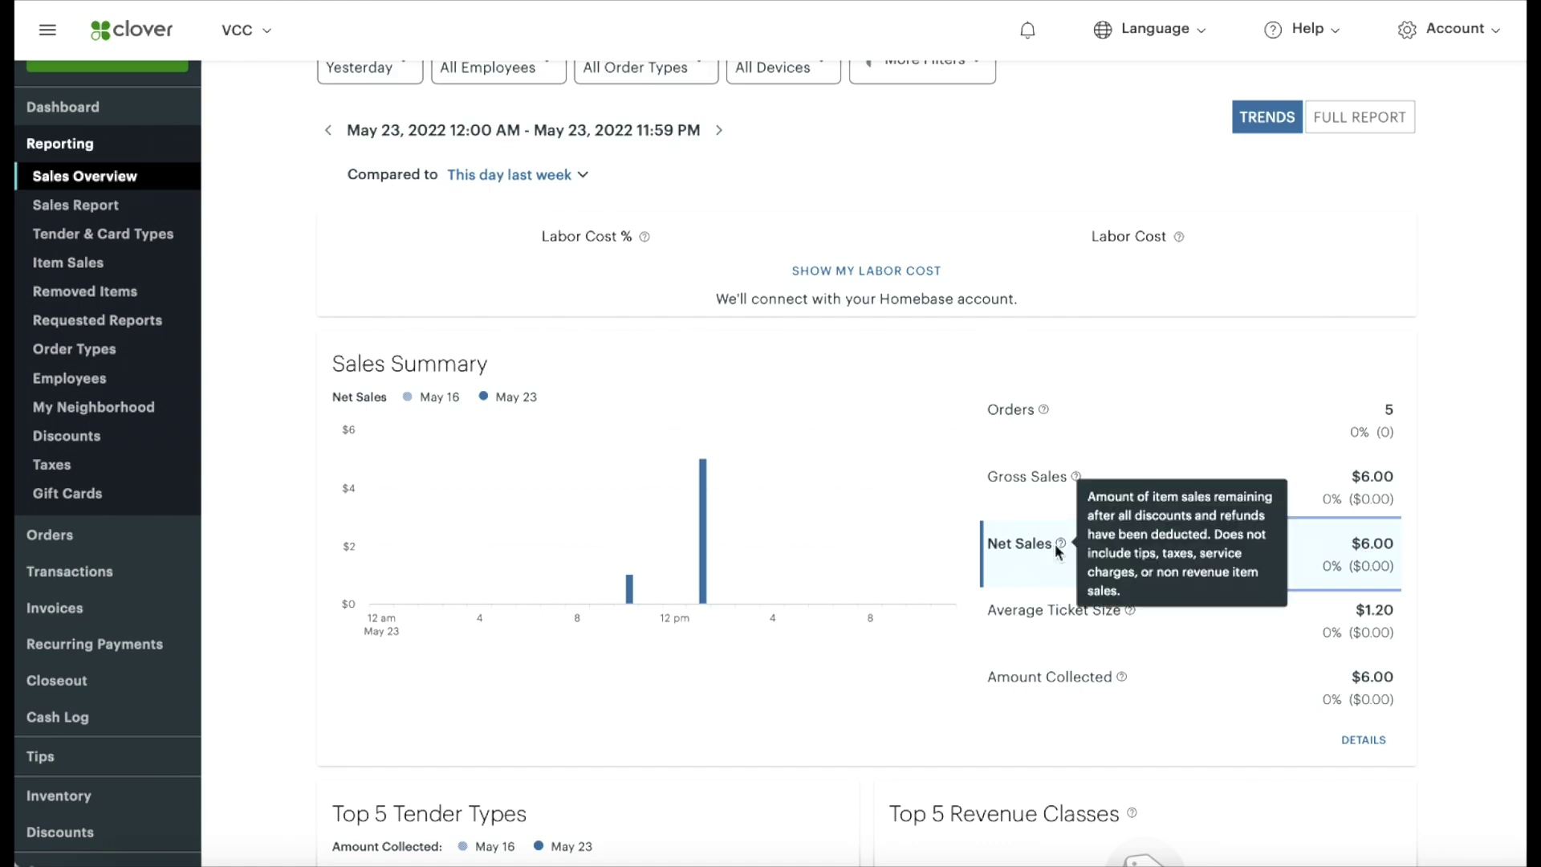
pyautogui.scroll(3, 654, 315)
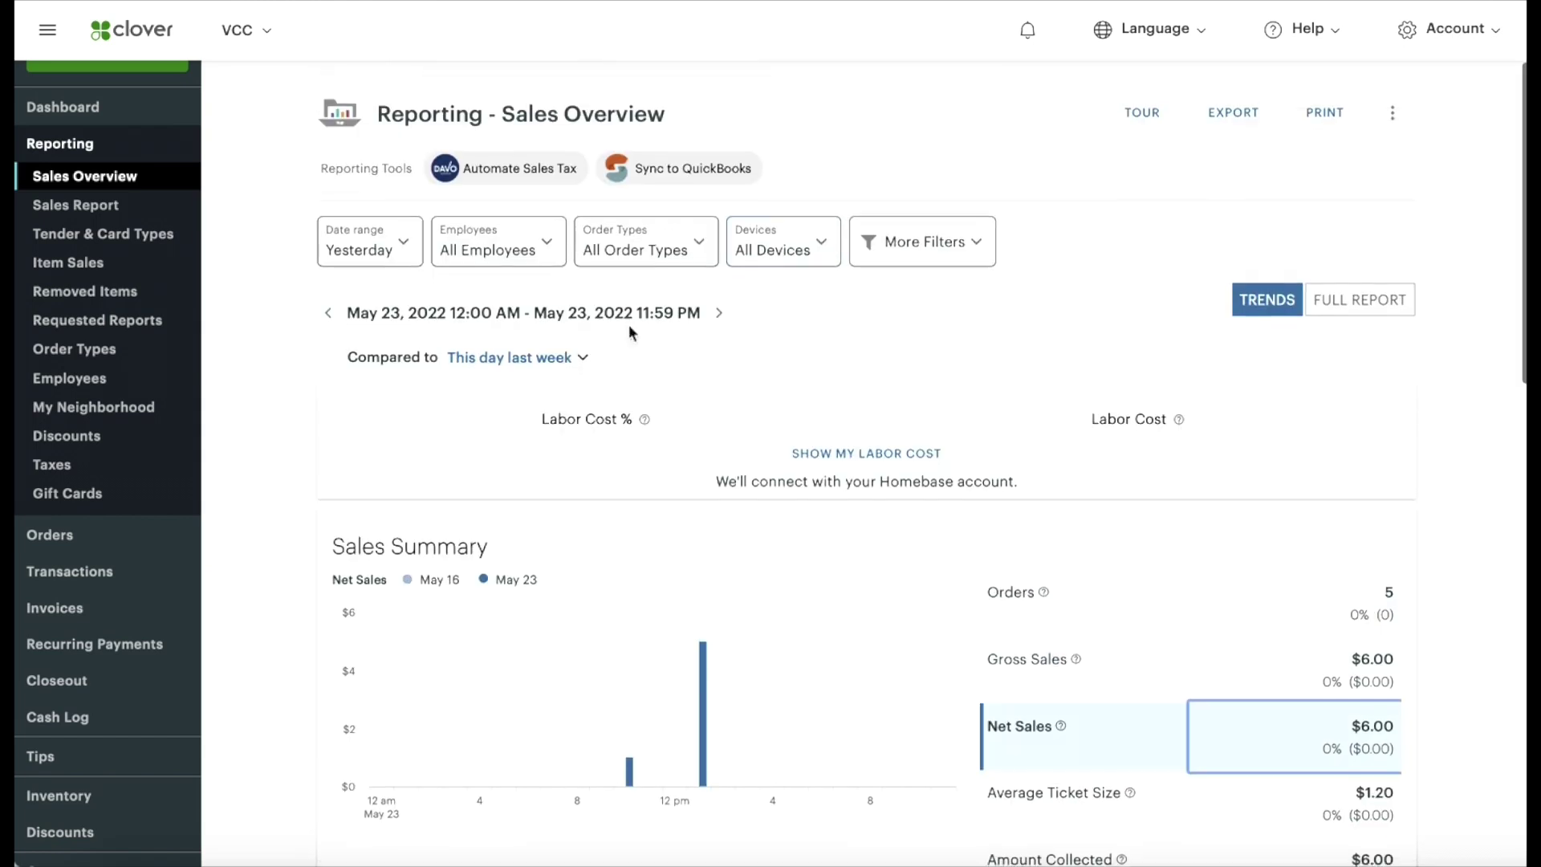
# Check the Compared to options, dismiss the password prompt, and return to the Orders section
pyautogui.click(575, 345)
pyautogui.click(892, 269)
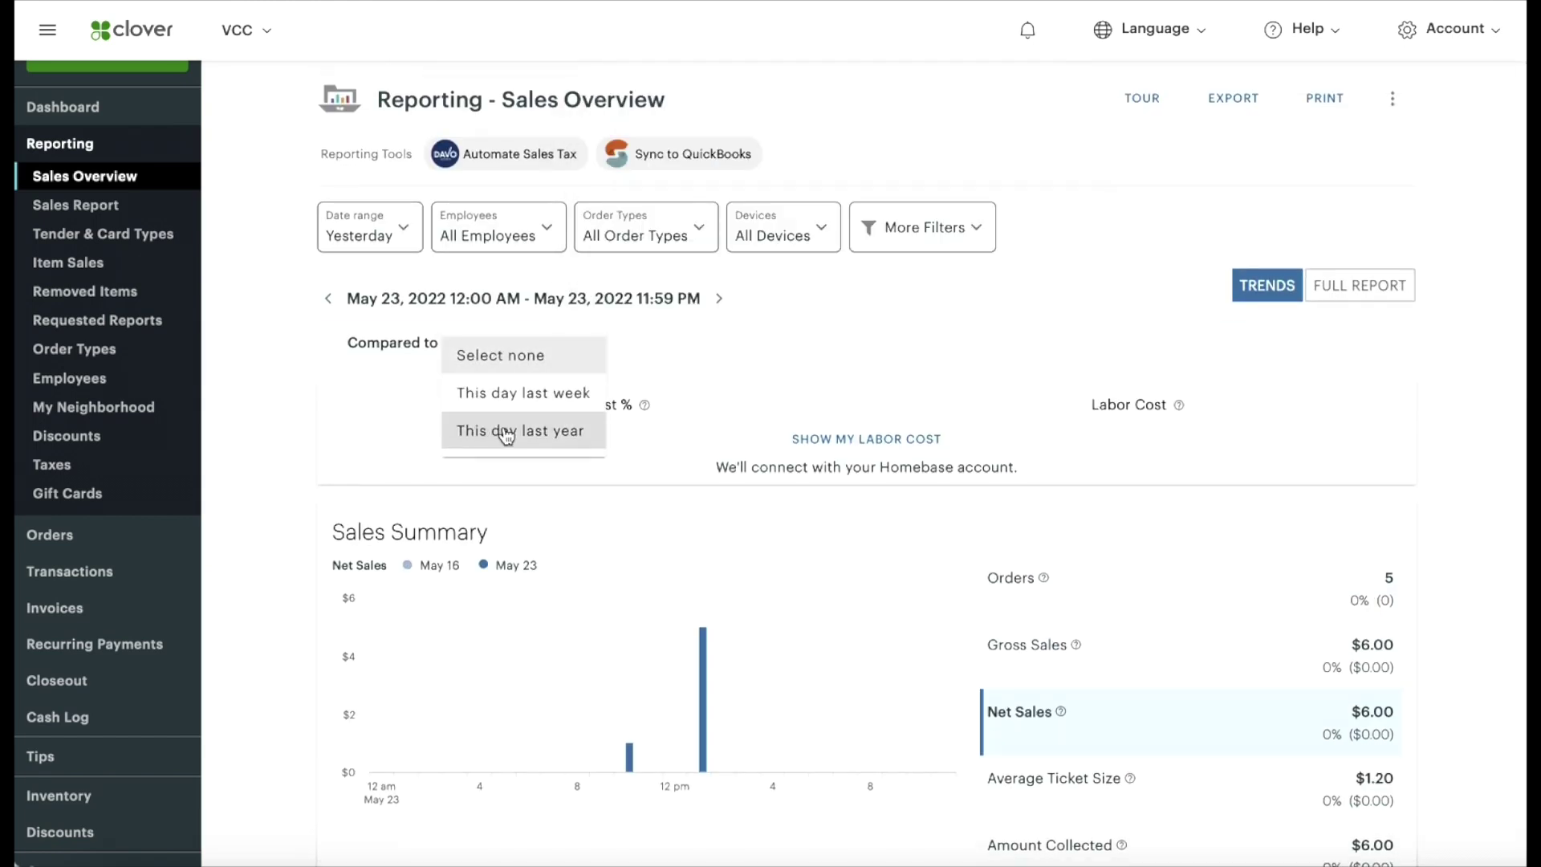
pyautogui.scroll(-3, 248, 450)
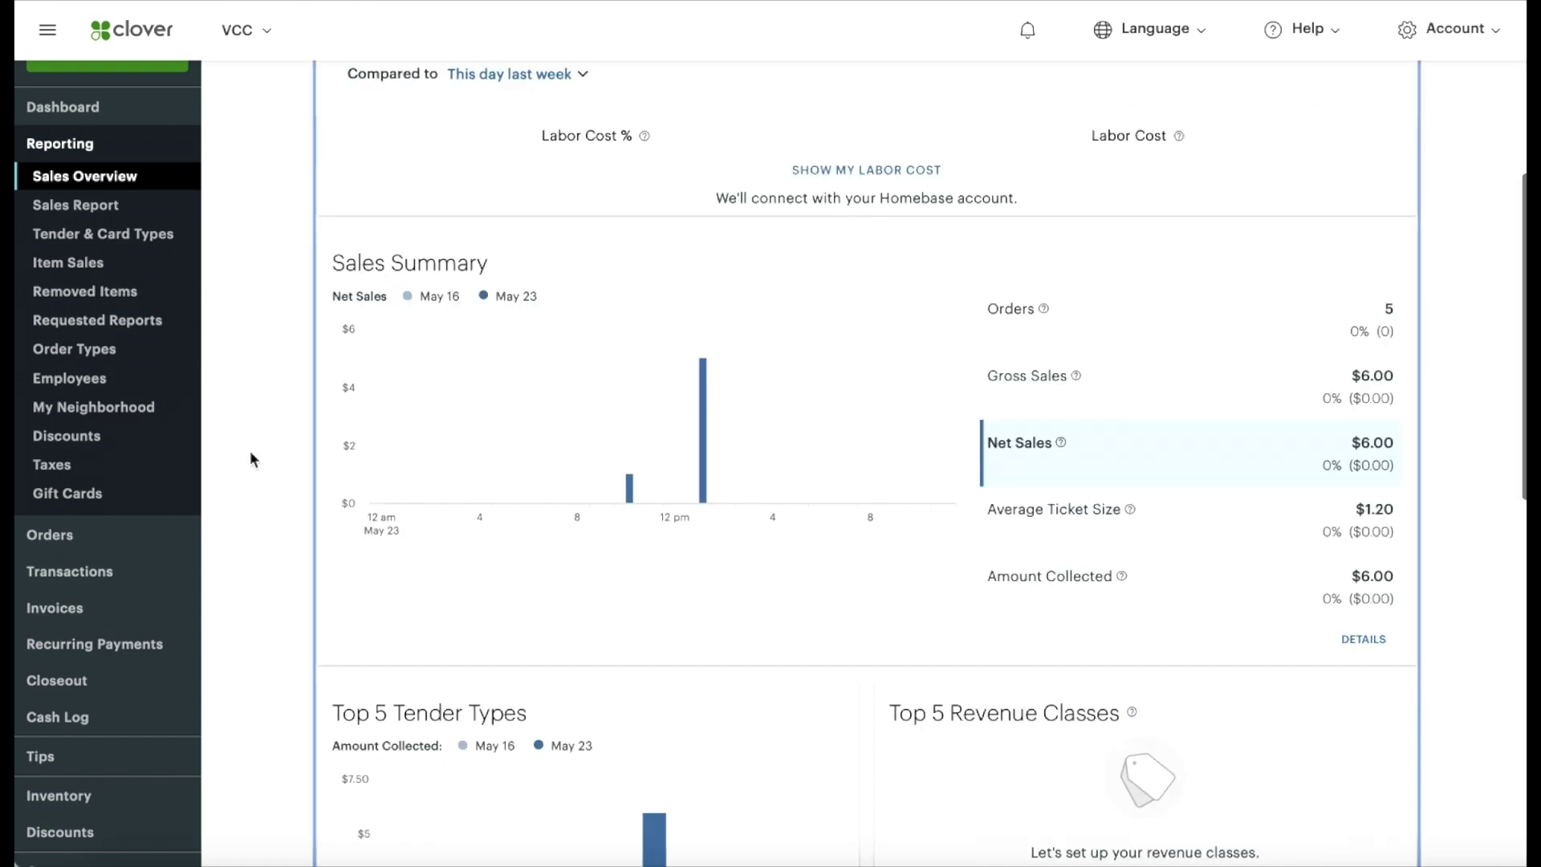
pyautogui.scroll(-7, 280, 578)
pyautogui.scroll(10, 282, 618)
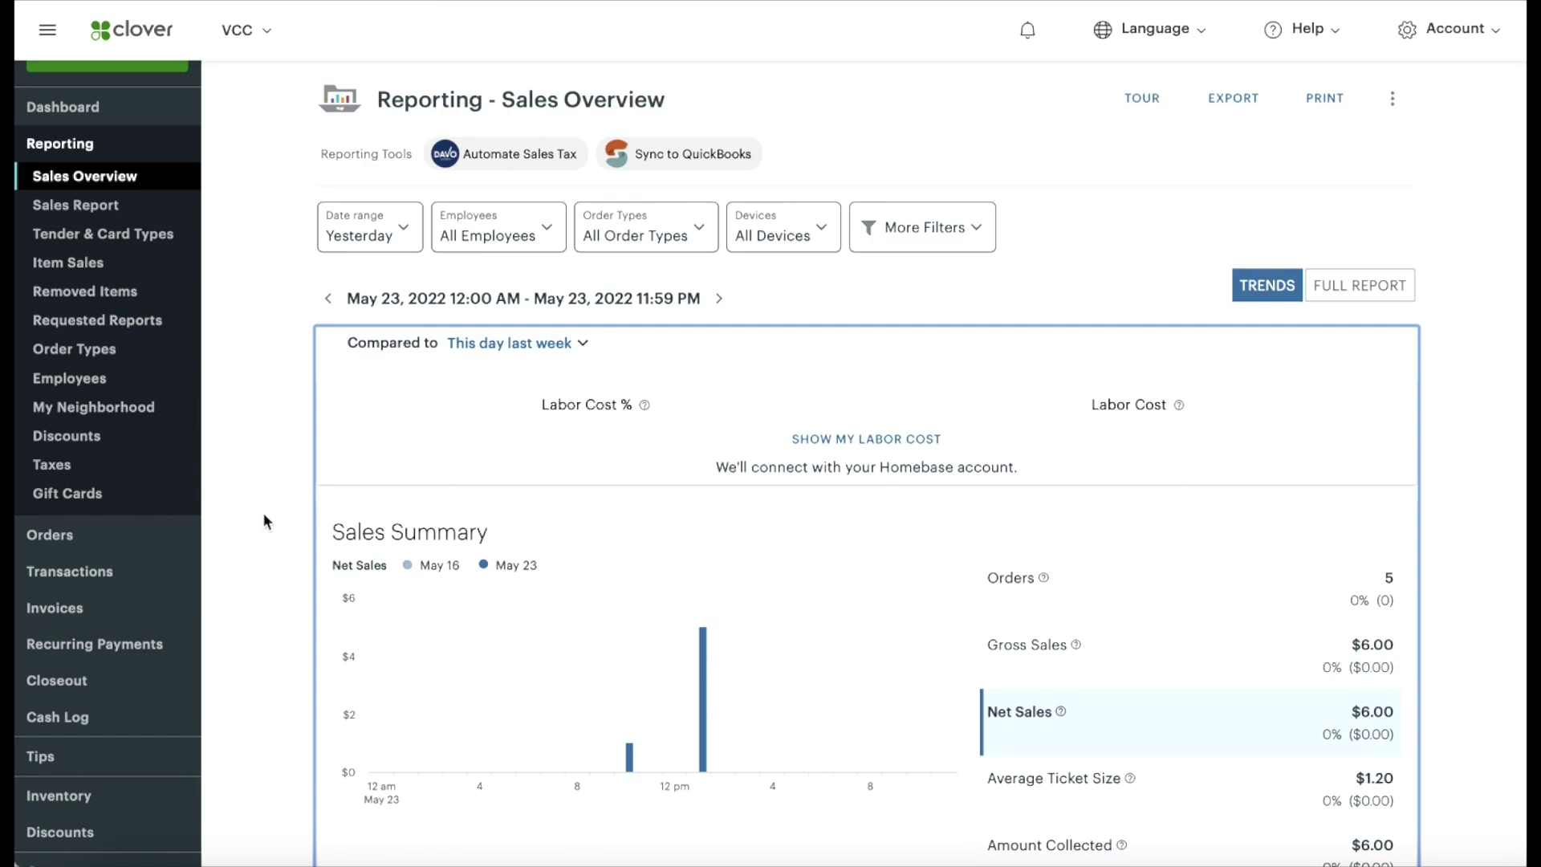
pyautogui.click(72, 535)
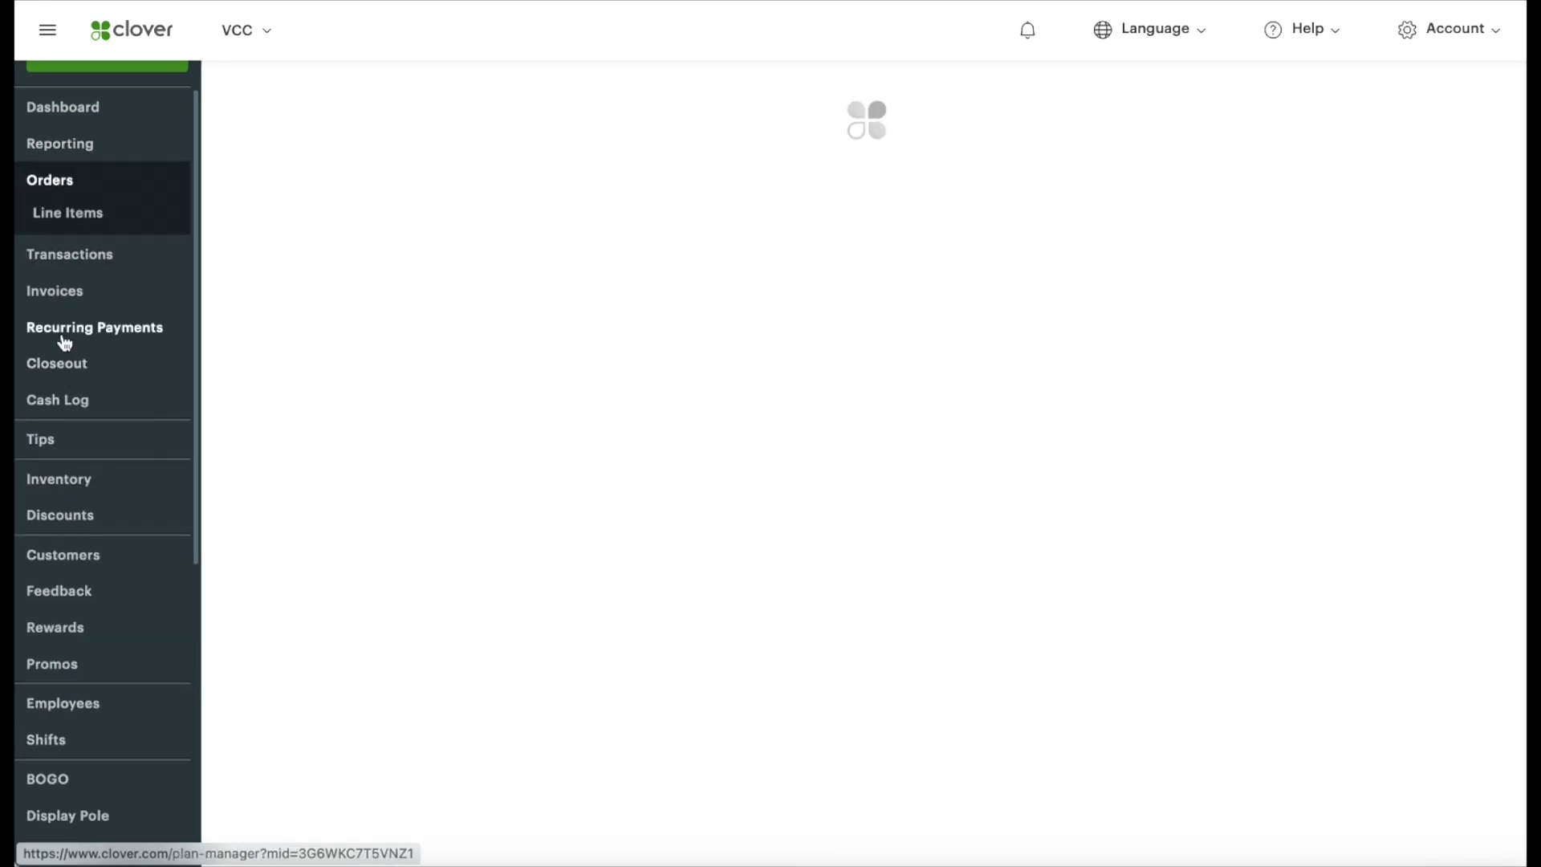
# Open the Orders Line Items page and scroll through its search form
pyautogui.click(64, 215)
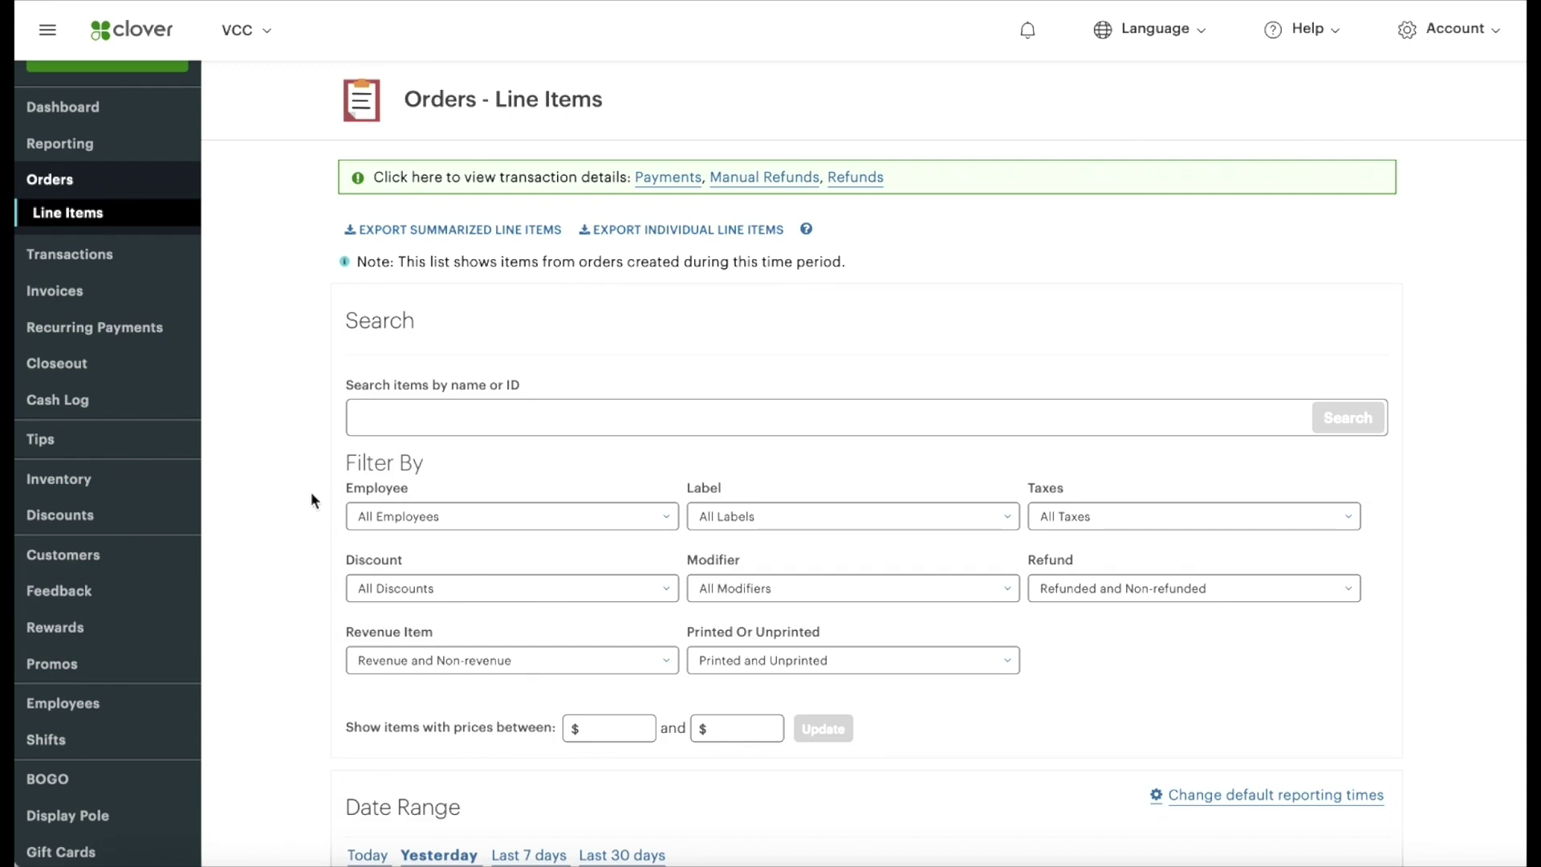
pyautogui.scroll(-5, 312, 493)
pyautogui.scroll(-5, 298, 440)
pyautogui.scroll(5, 299, 443)
# Search line items for 'campaign' over the last 7 days and review the donation item prices
pyautogui.click(425, 230)
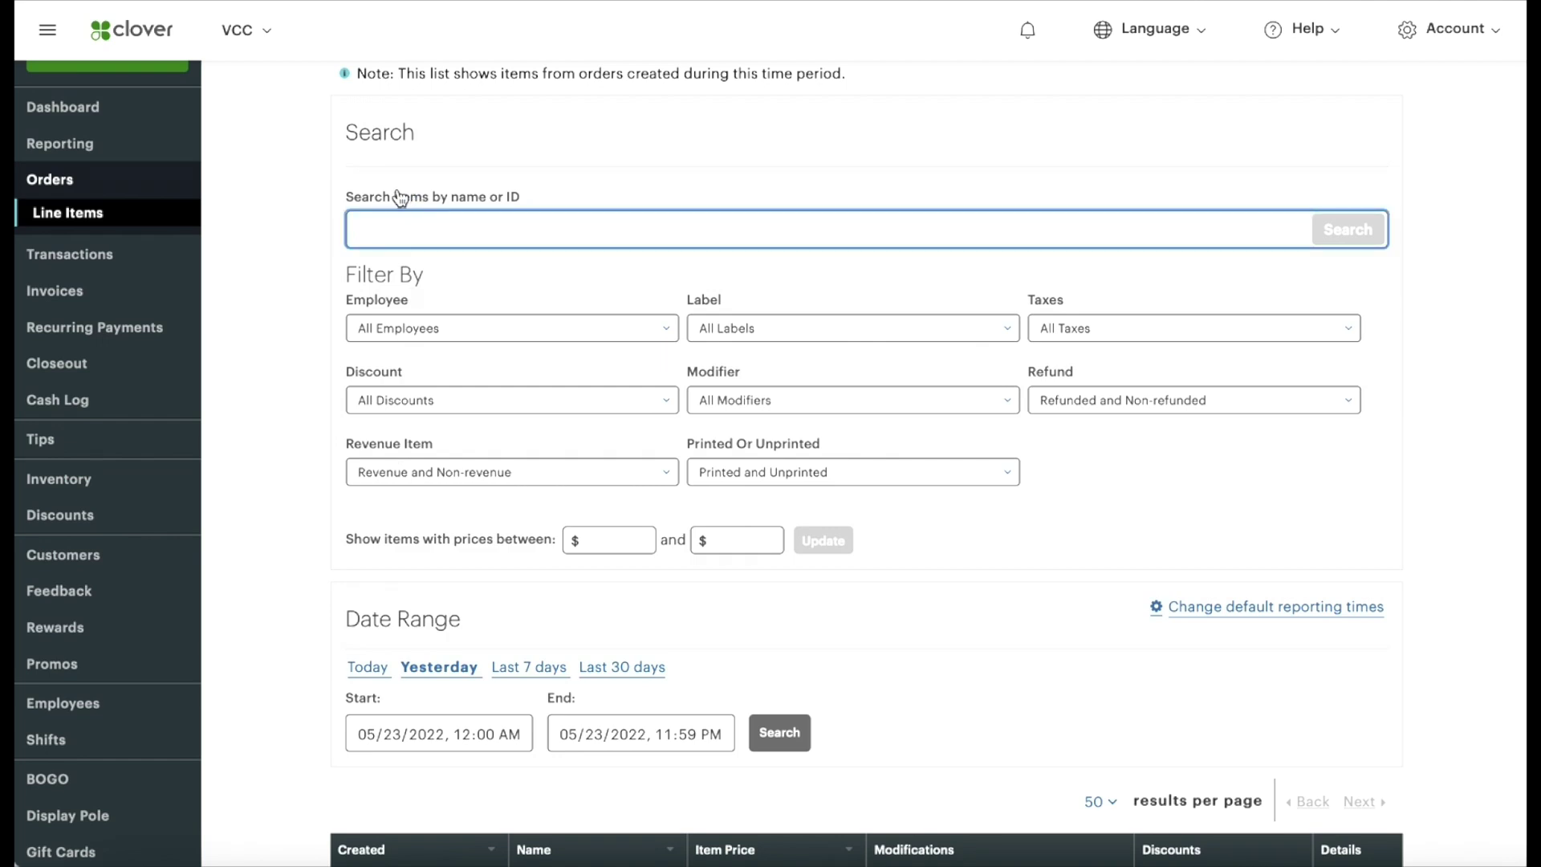
pyautogui.write('campaign')
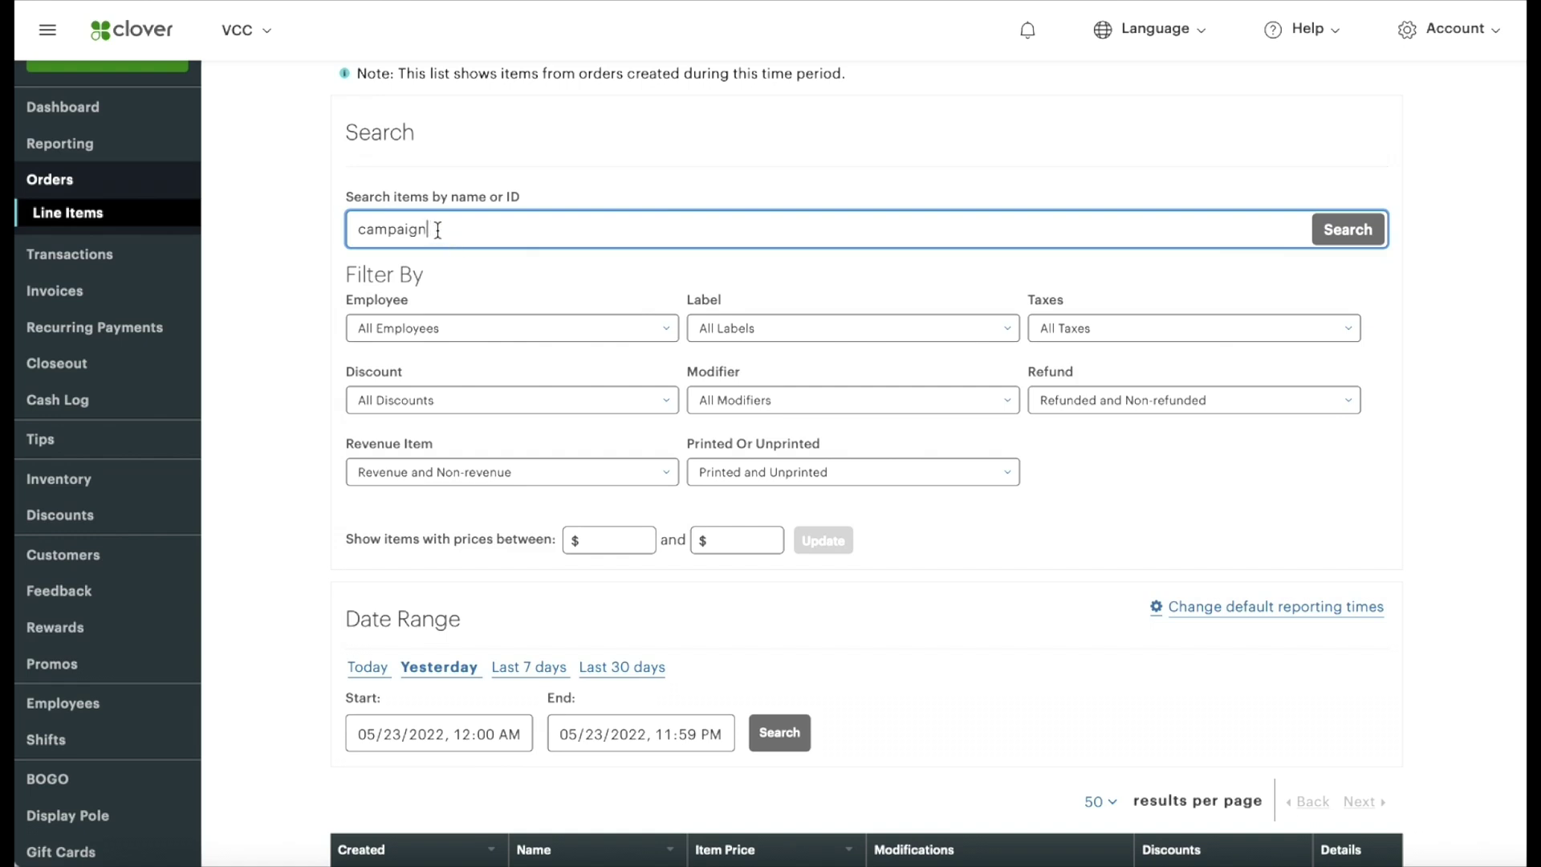
pyautogui.moveTo(449, 229); pyautogui.dragTo(311, 229)
pyautogui.click(468, 231)
pyautogui.click(1340, 230)
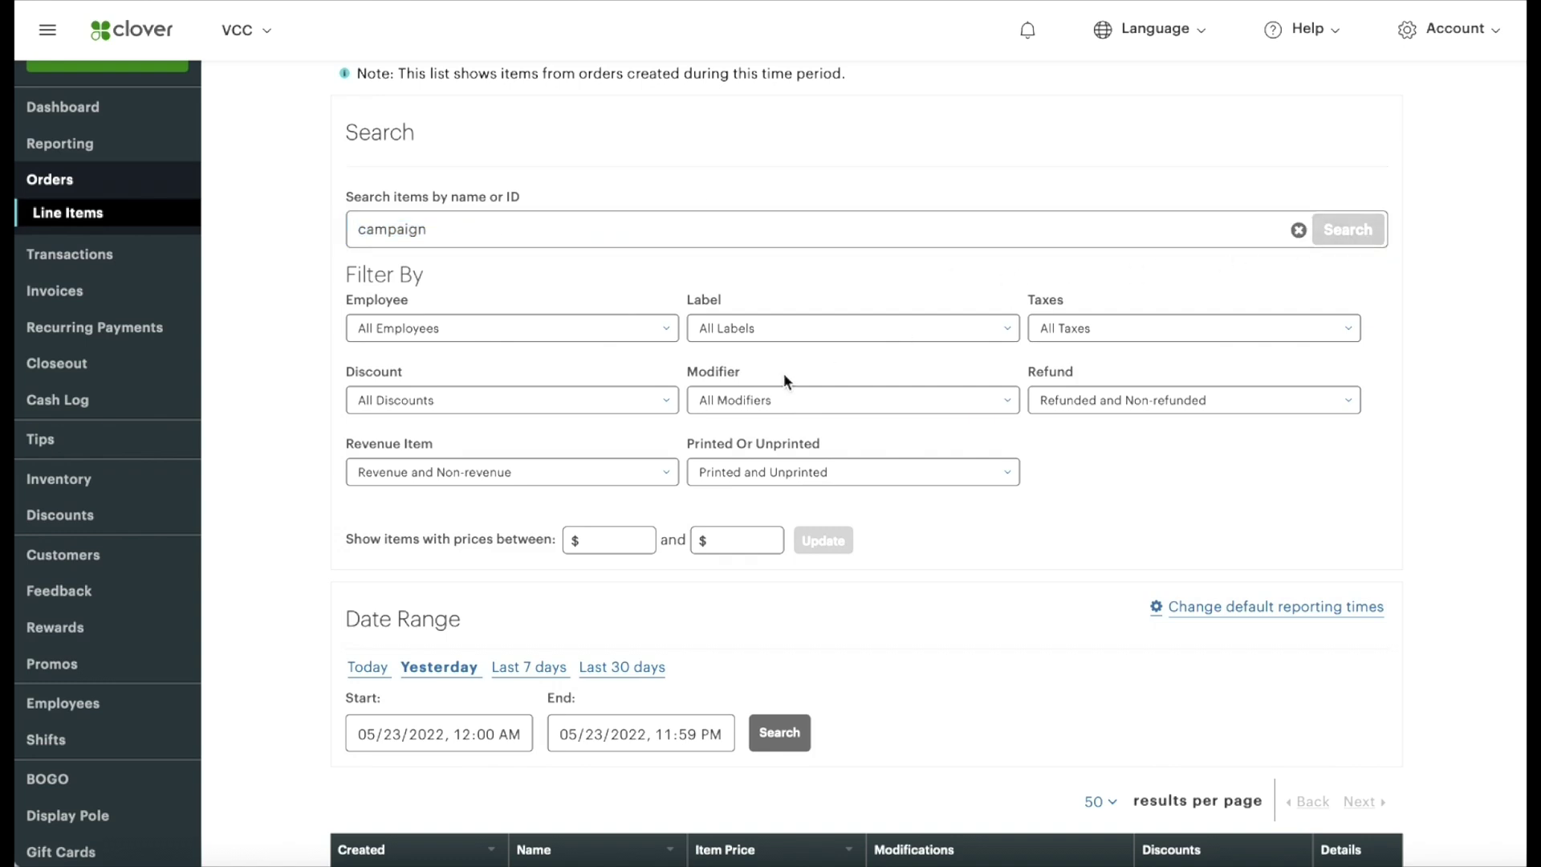
pyautogui.click(538, 671)
pyautogui.scroll(-3, 298, 608)
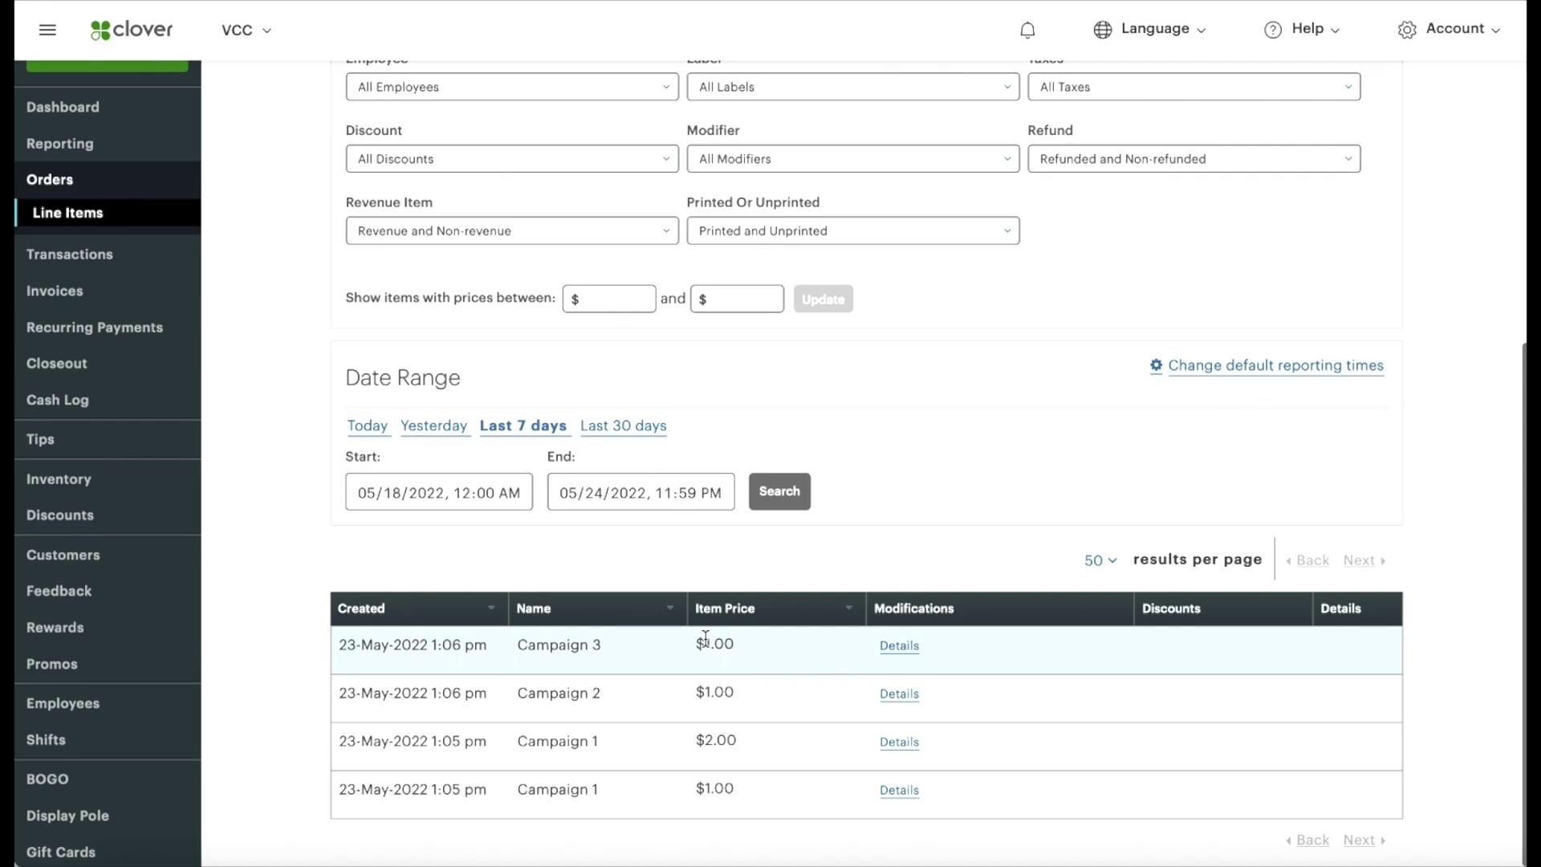
pyautogui.moveTo(696, 693); pyautogui.dragTo(736, 788)
# Open and review the details of the Campaign 3 line item
pyautogui.click(901, 647)
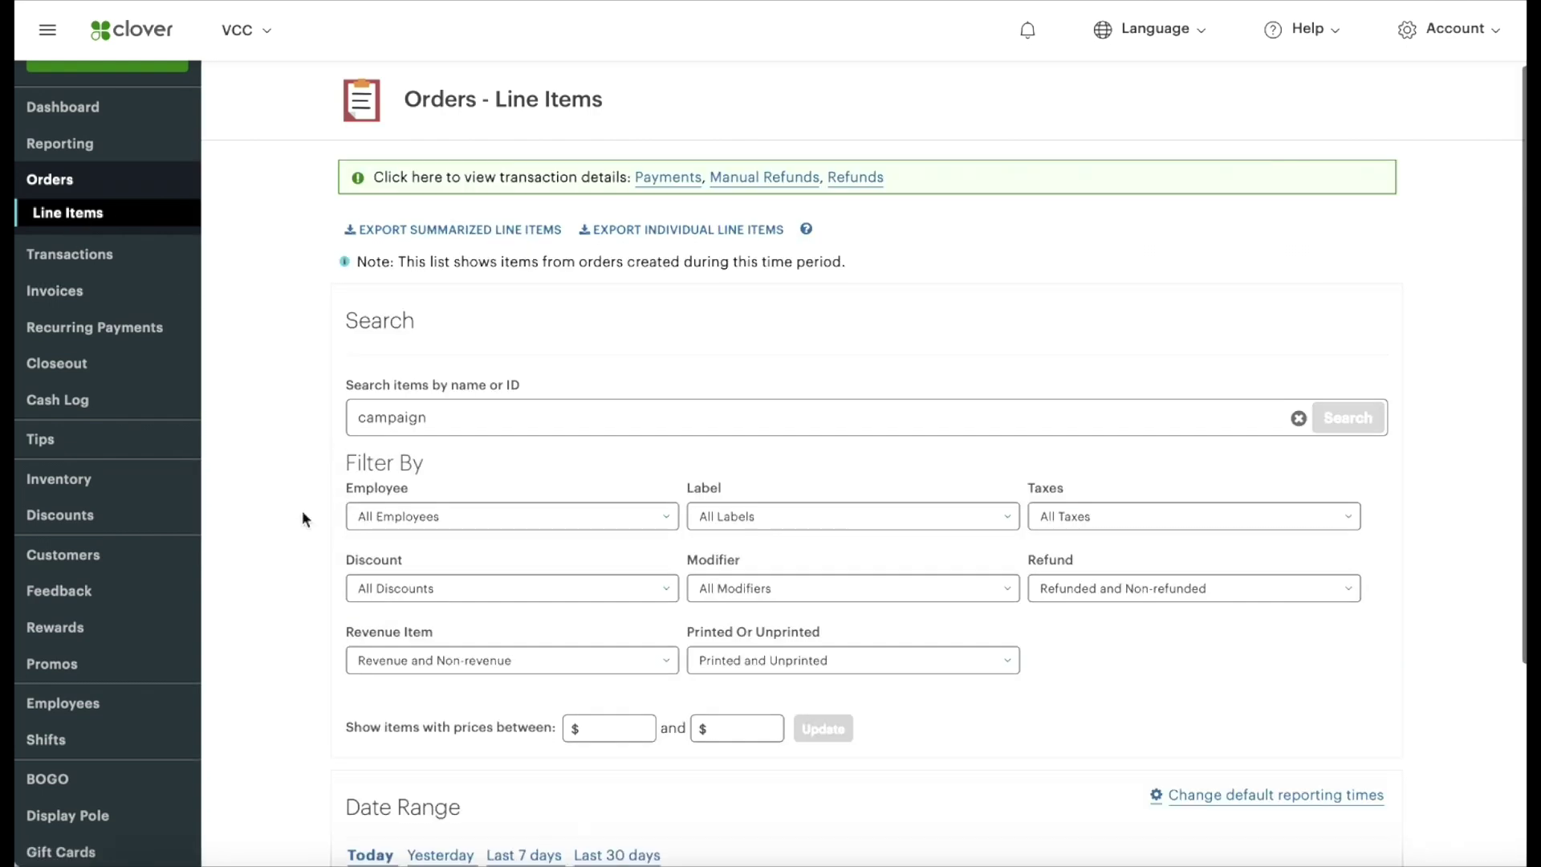
pyautogui.scroll(-4, 301, 510)
pyautogui.scroll(2, 310, 478)
# Search line items for 'homeless' over the last 30 days, which returns no order data
pyautogui.click(440, 275)
pyautogui.moveTo(440, 275); pyautogui.dragTo(311, 271)
pyautogui.write('homeless')
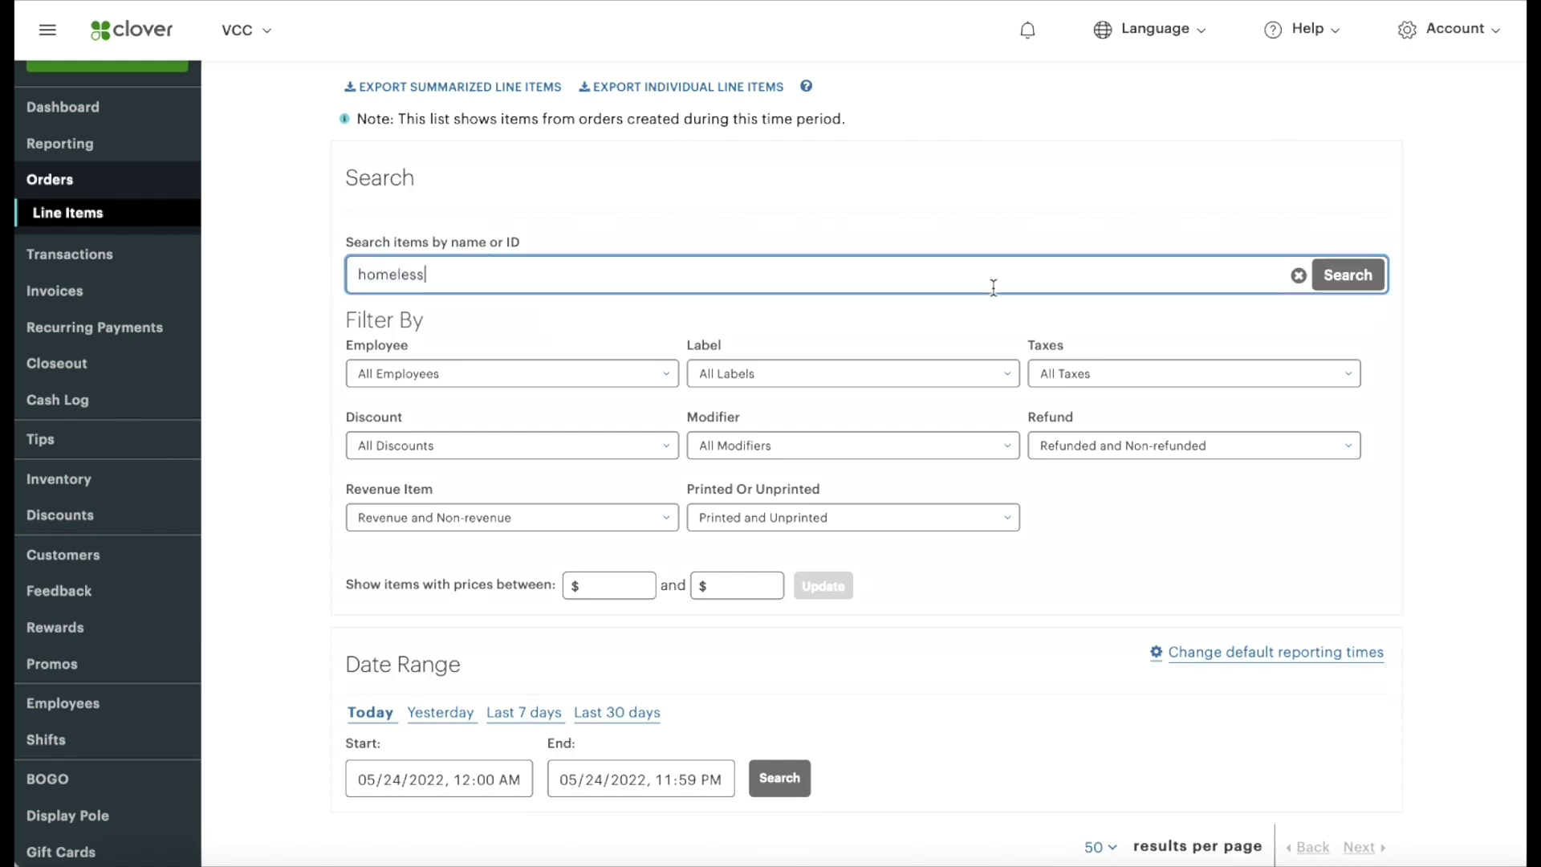
pyautogui.click(1355, 292)
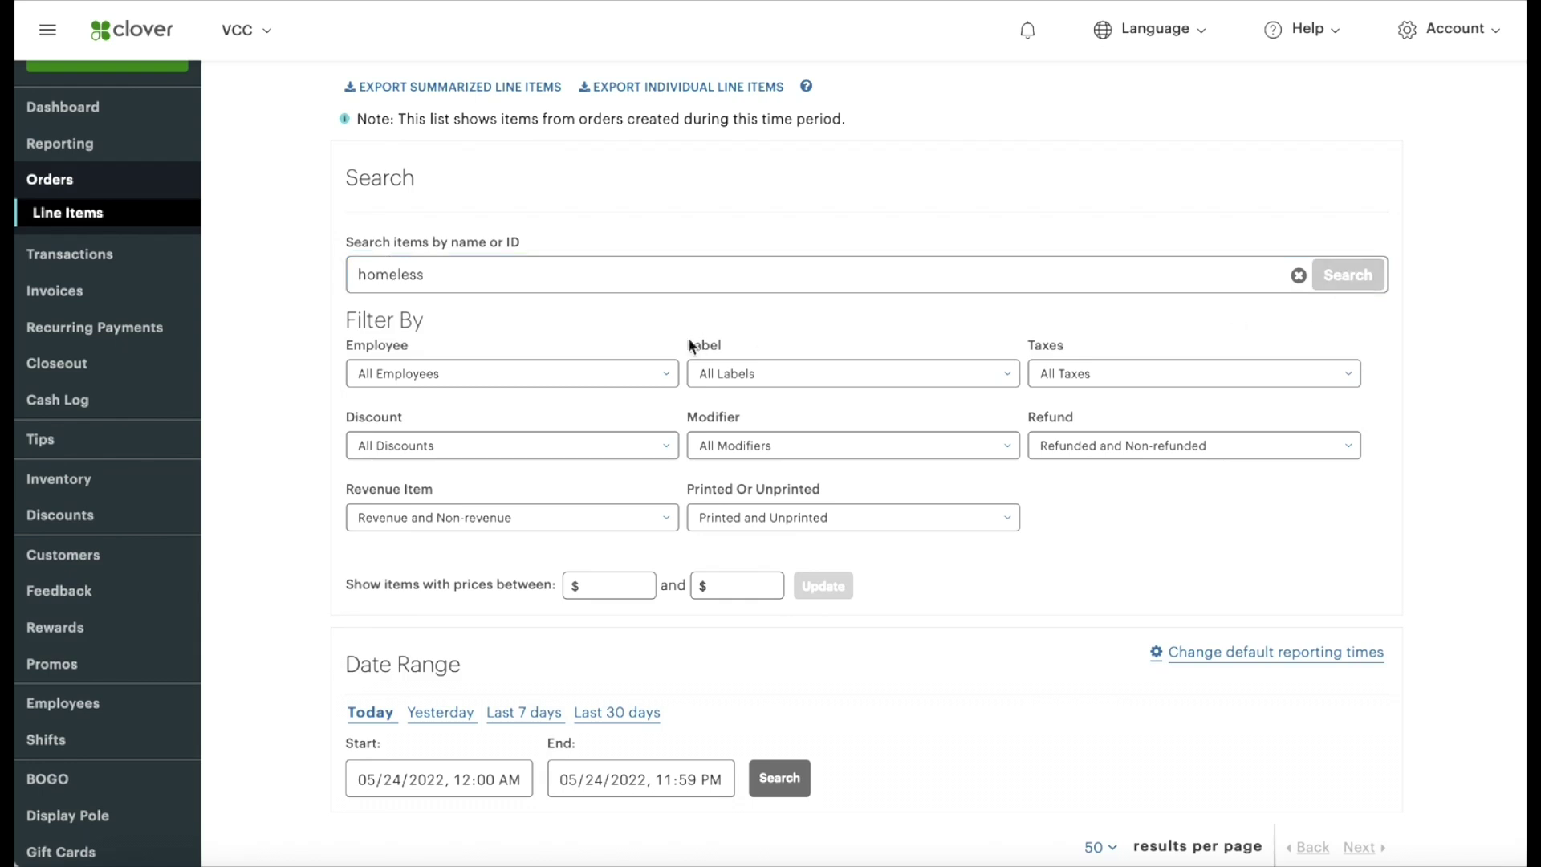
pyautogui.scroll(-1, 321, 434)
pyautogui.scroll(-1, 302, 459)
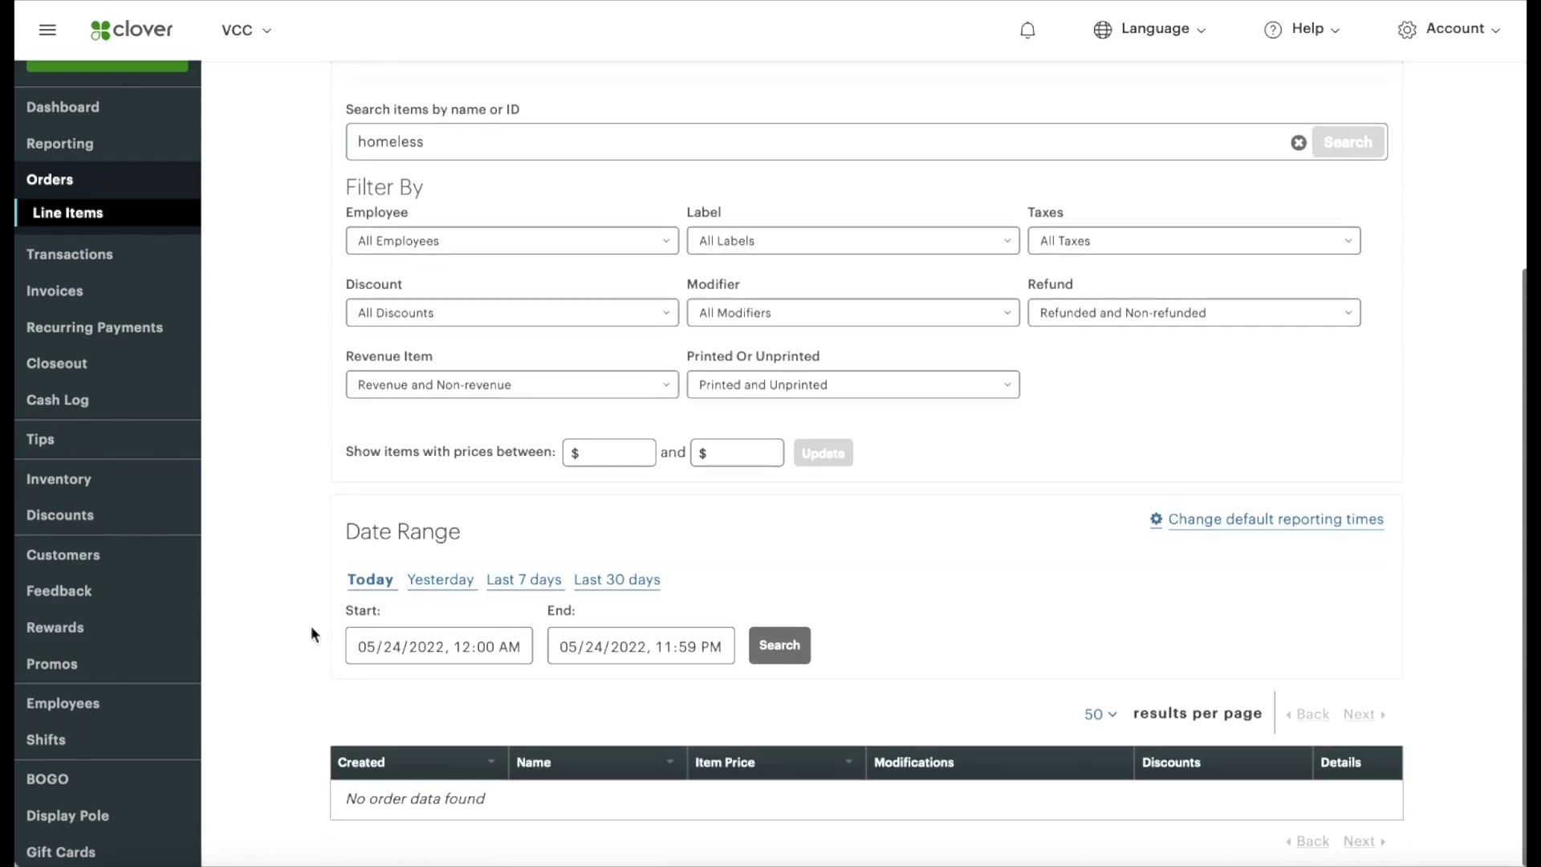
pyautogui.click(632, 581)
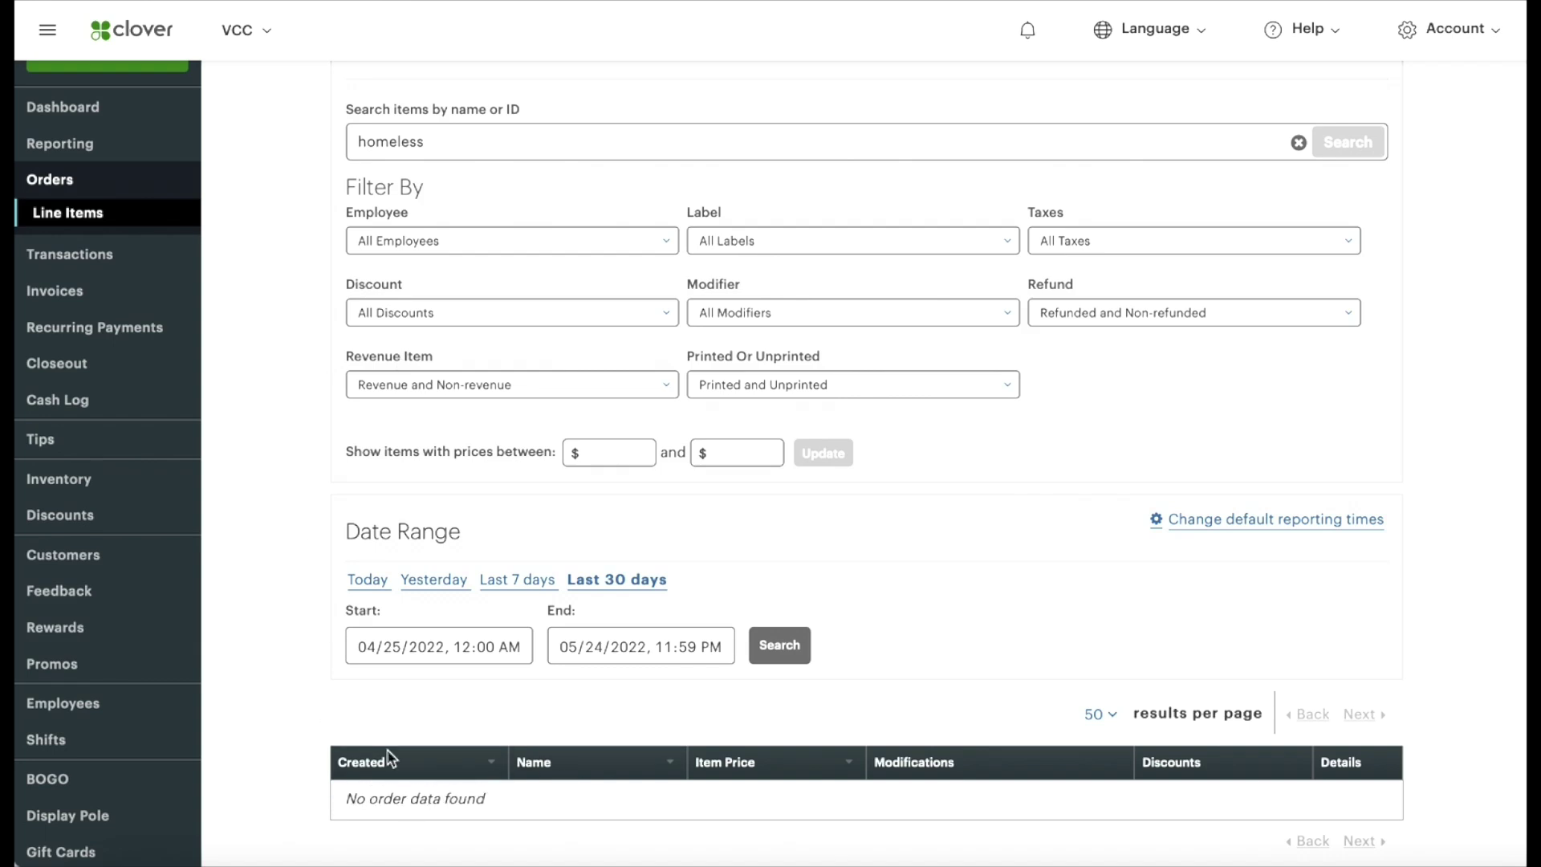
pyautogui.scroll(1, 296, 584)
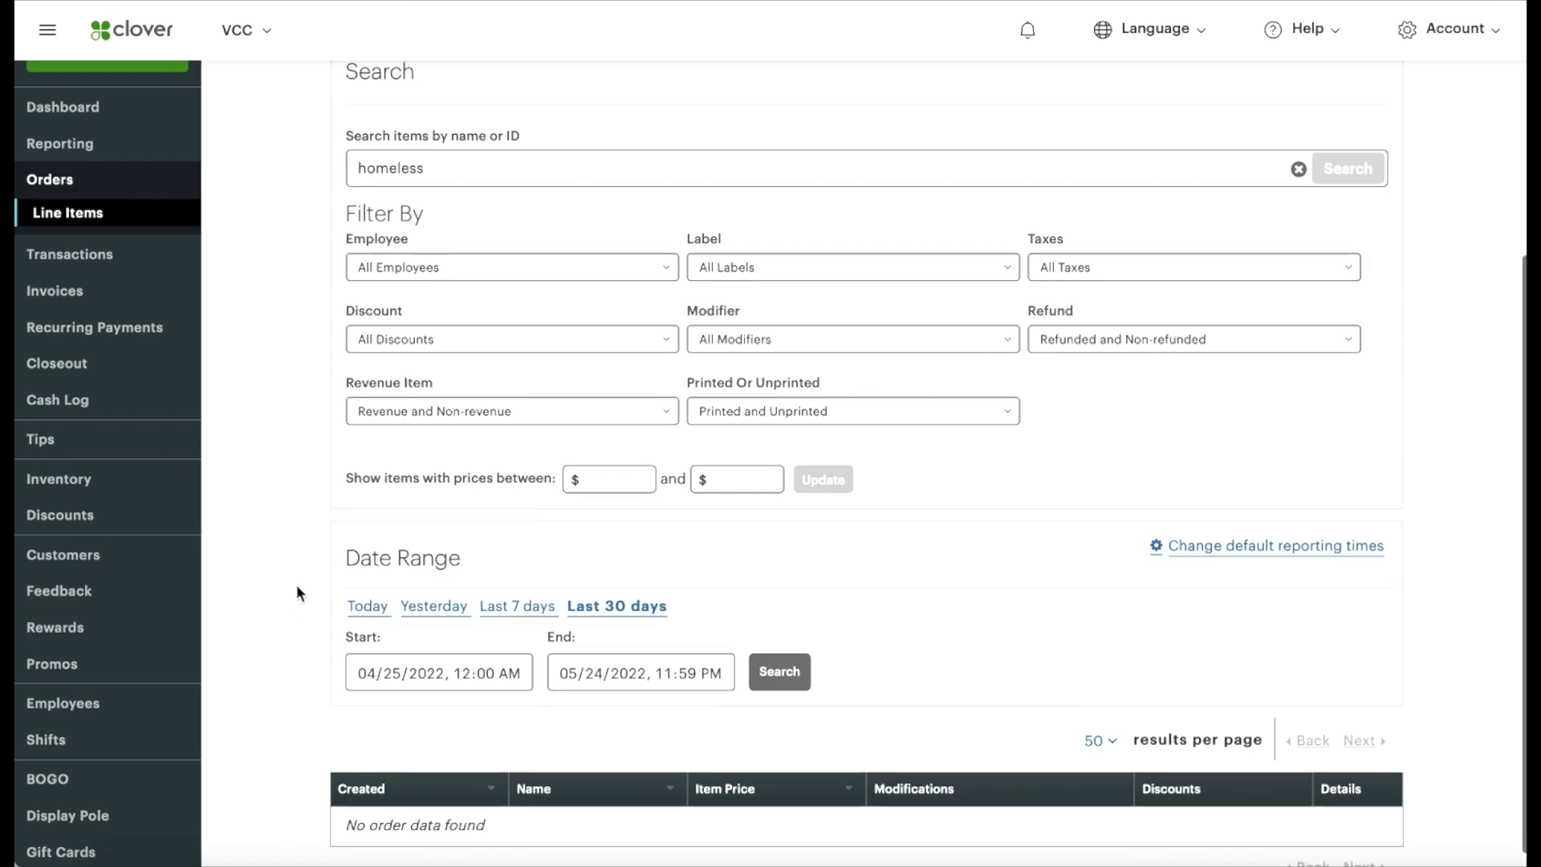
pyautogui.scroll(-1, 296, 585)
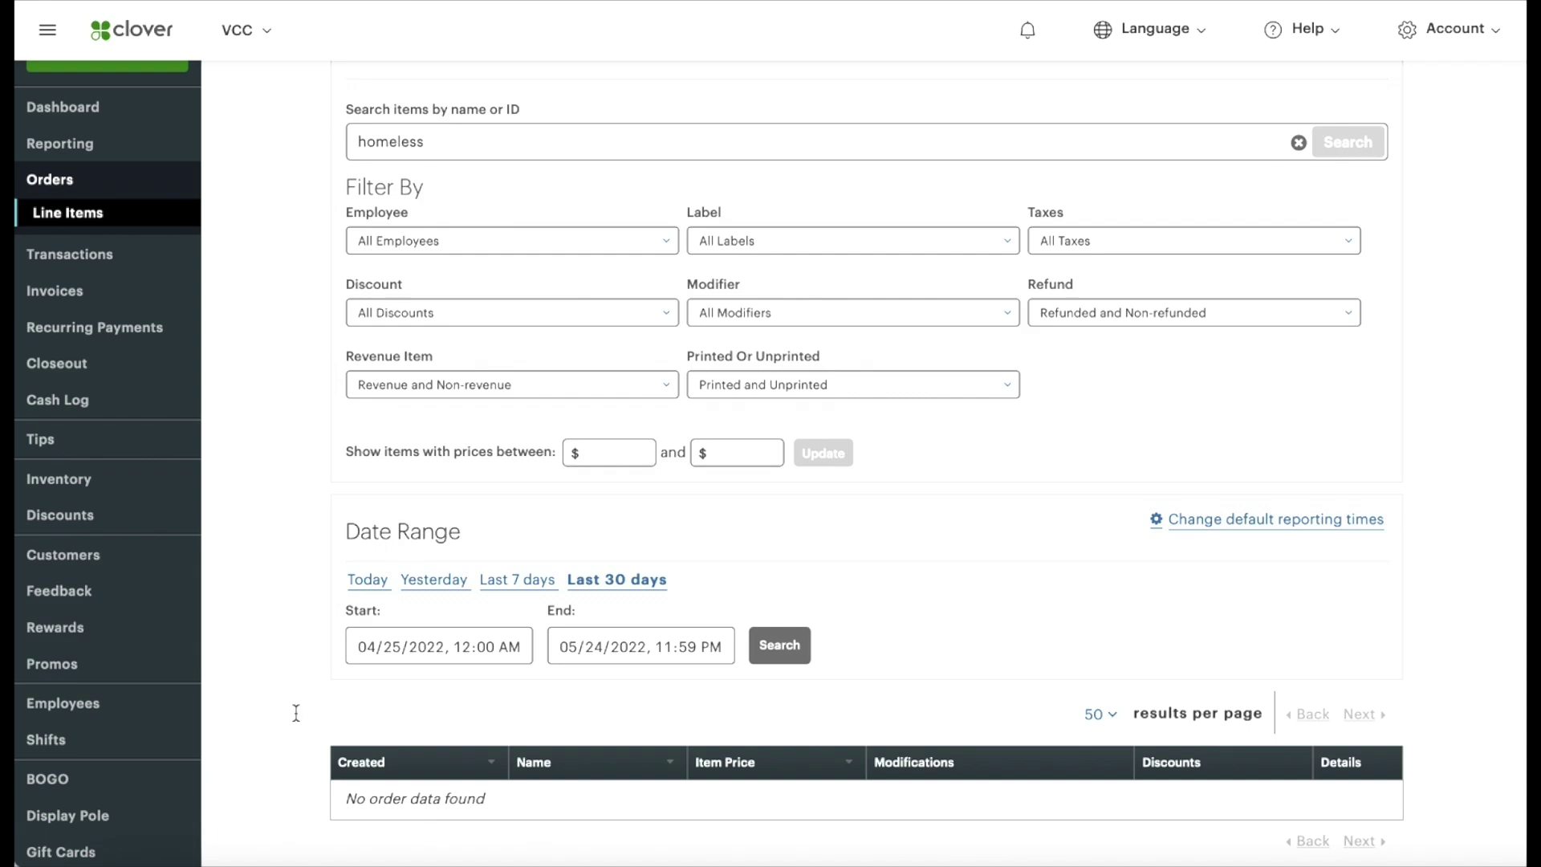
pyautogui.scroll(3, 258, 417)
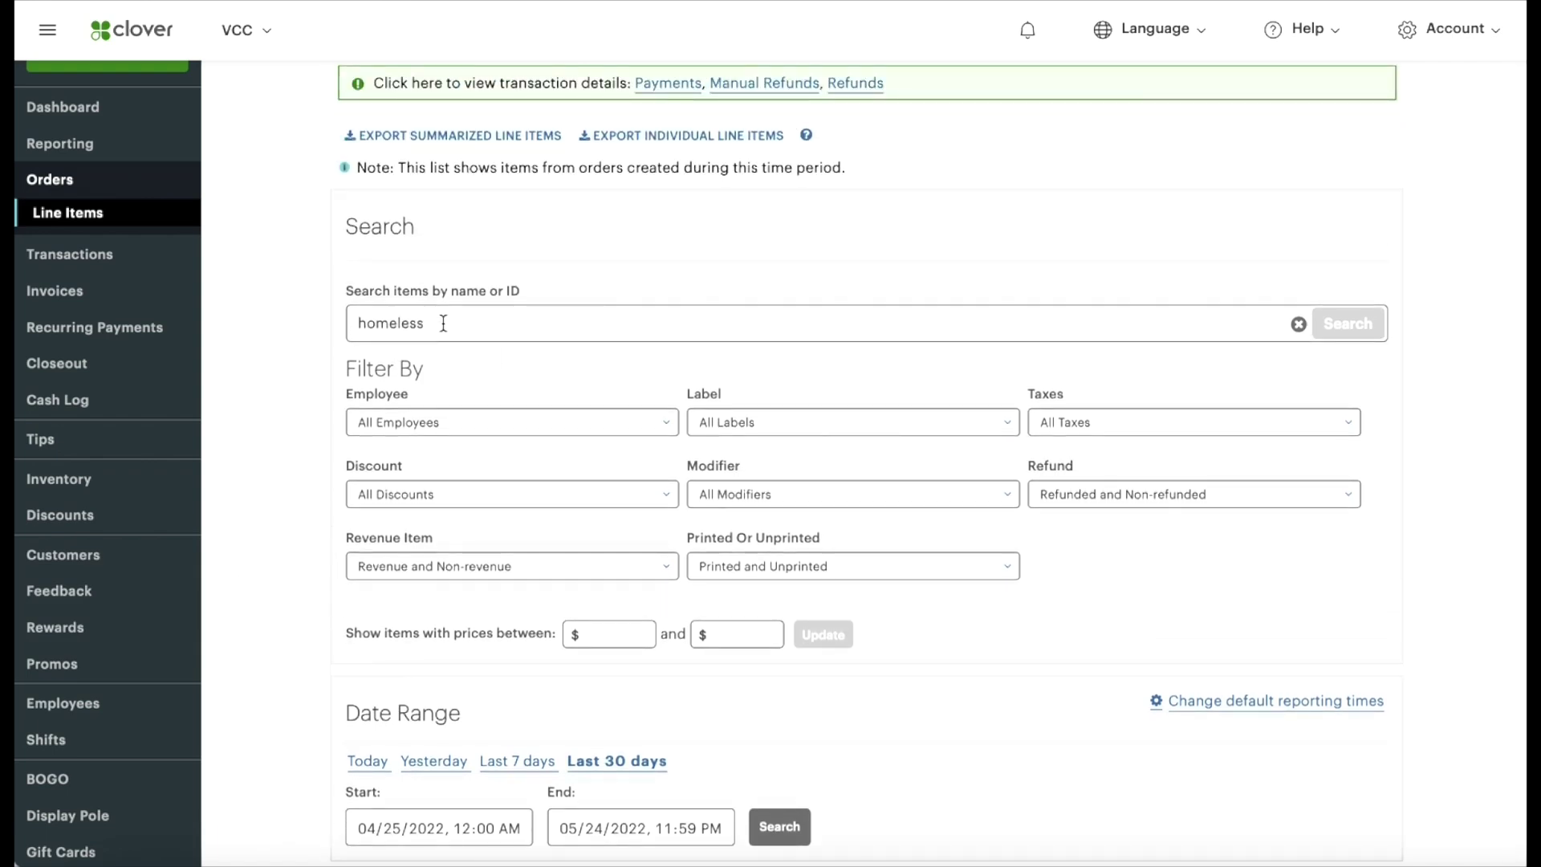
# Reload the Line Items page with F5 so the search box is empty again
pyautogui.moveTo(442, 322); pyautogui.dragTo(310, 321)
pyautogui.scroll(-1, 323, 465)
pyautogui.scroll(1, 323, 465)
pyautogui.scroll(-2, 323, 466)
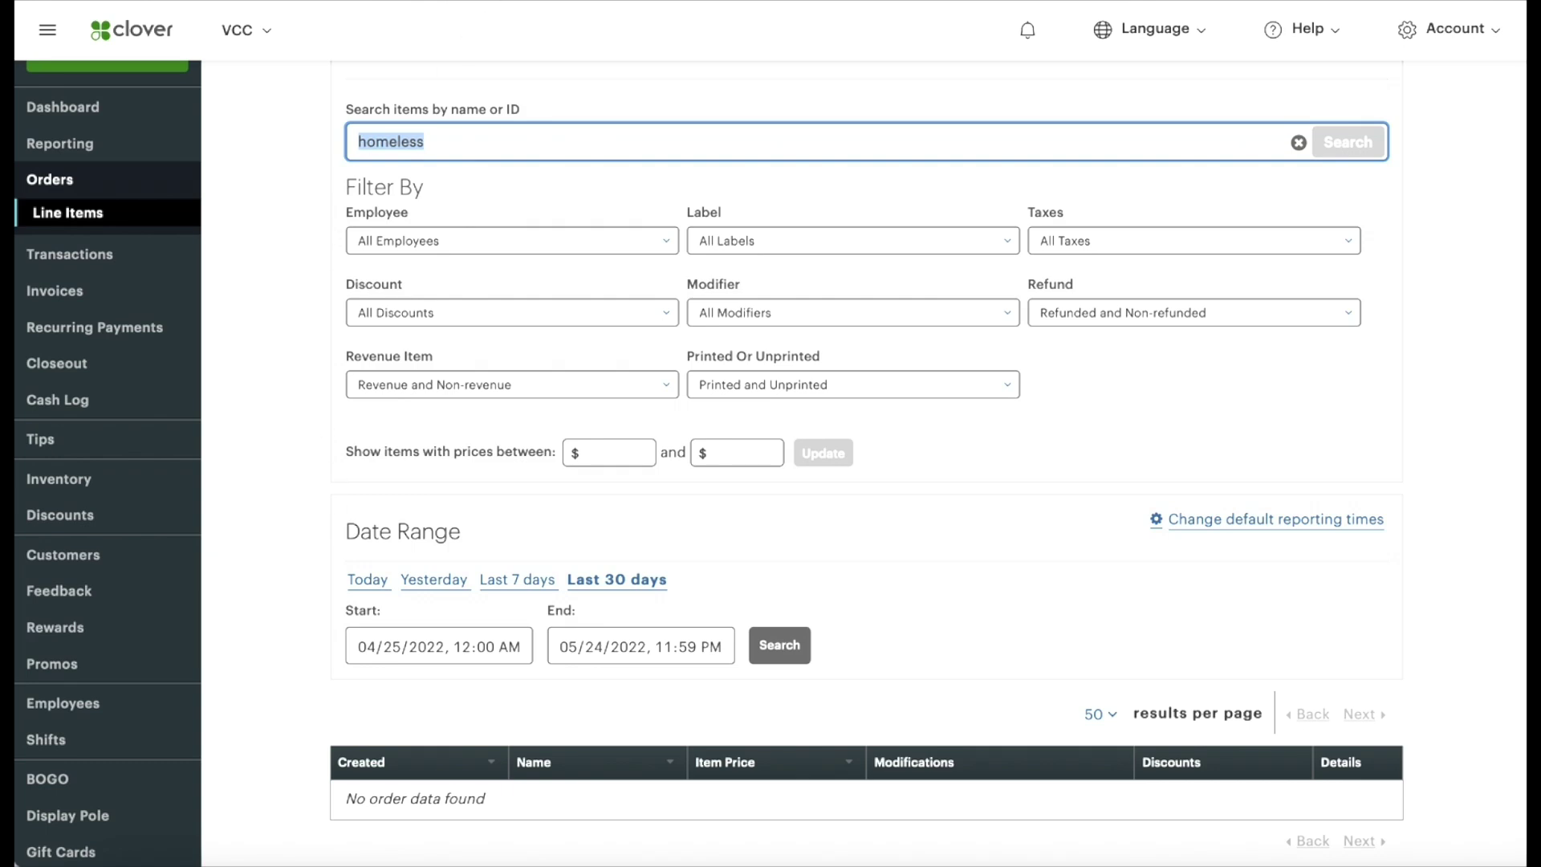
pyautogui.press('F5')
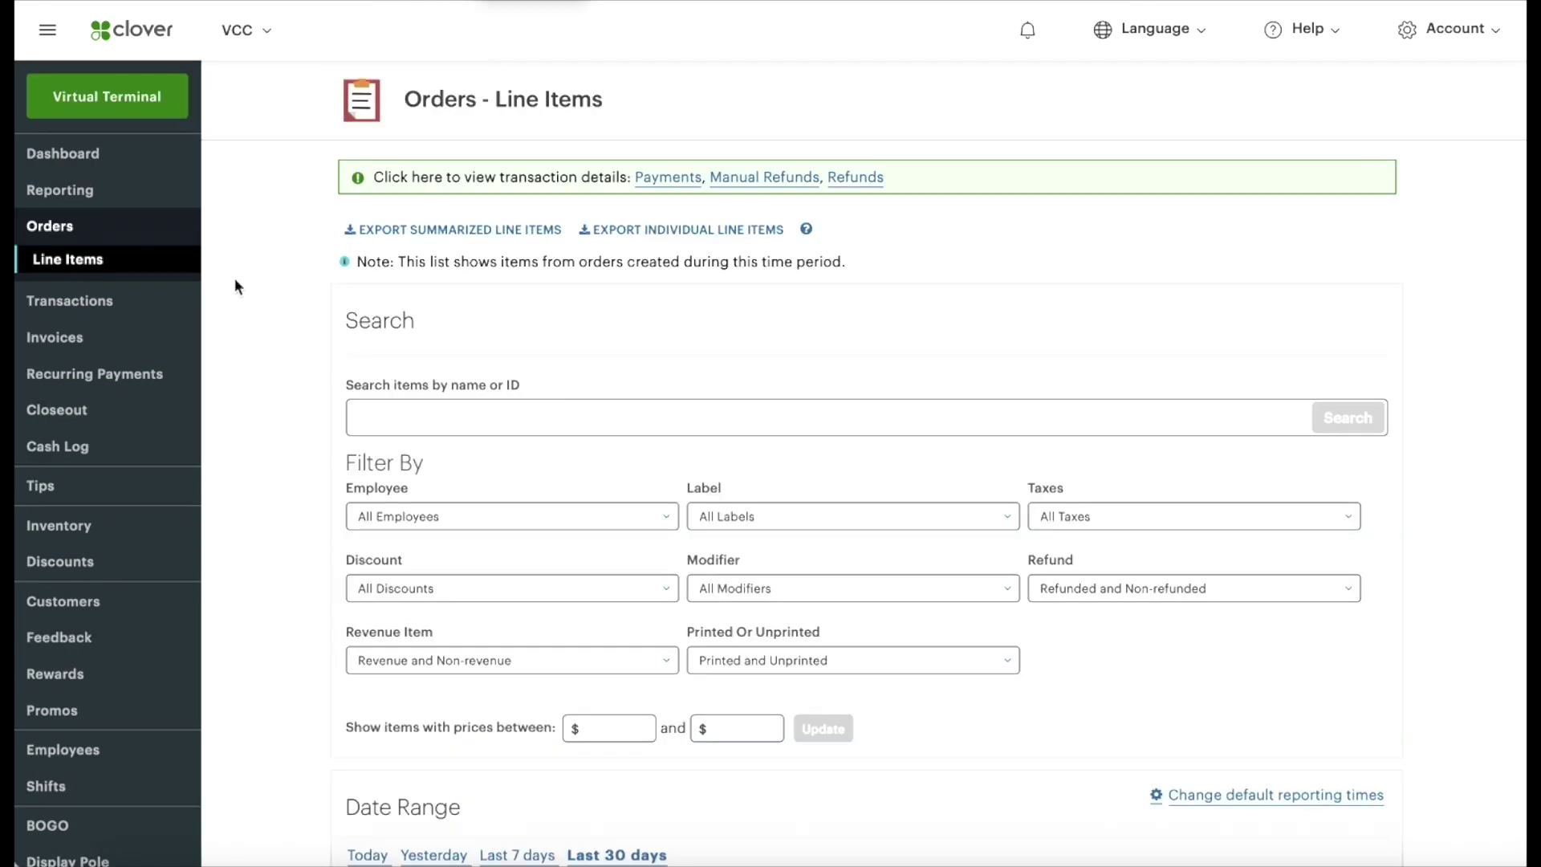
pyautogui.scroll(-1, 133, 335)
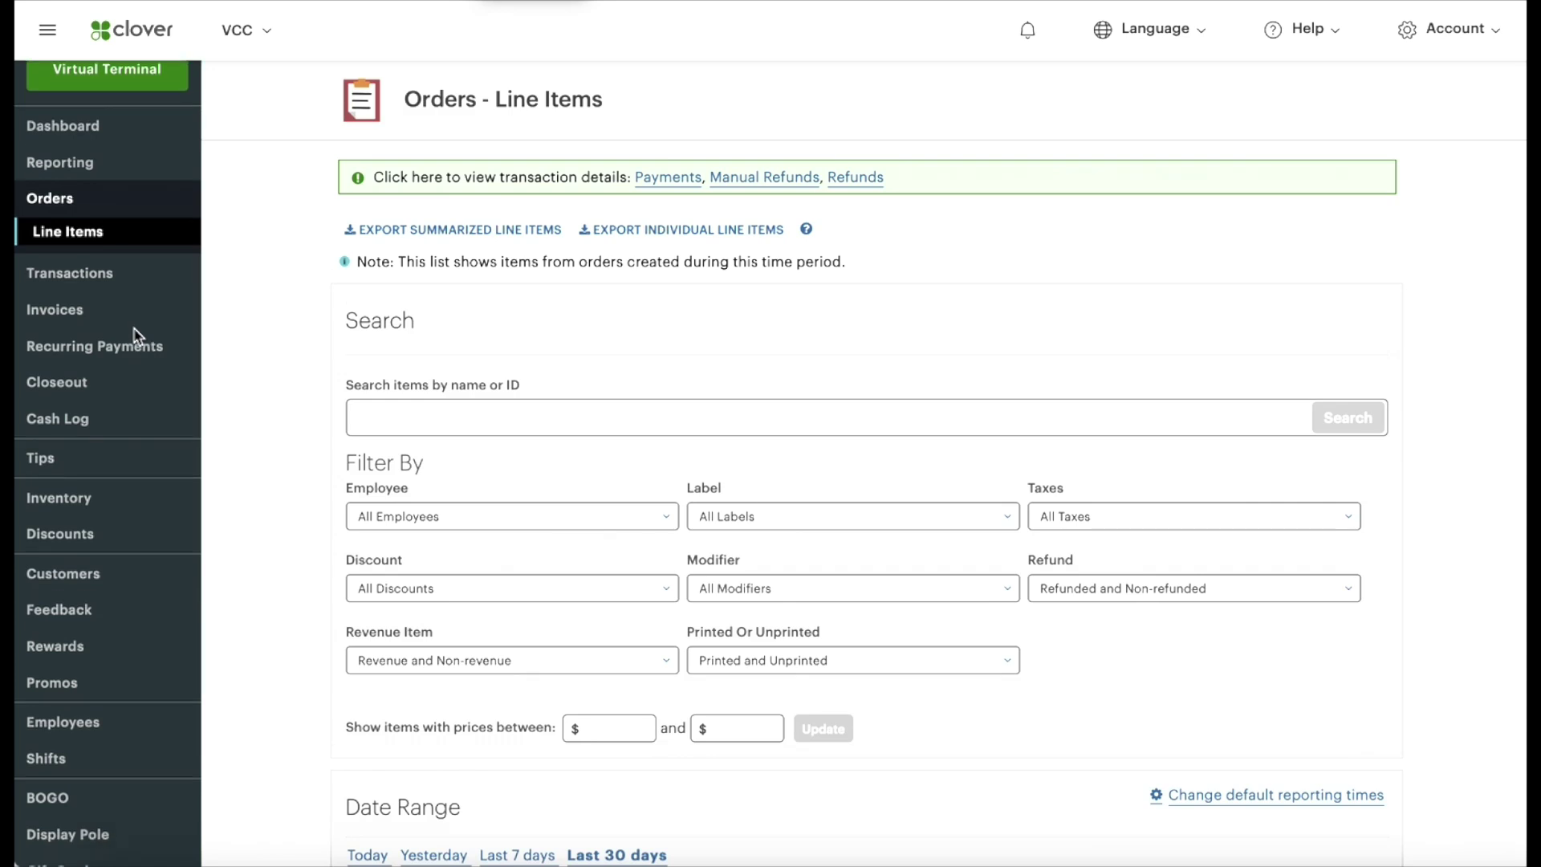
# Open the Revenue Item Sales report for the last 30 days: 6 items, $7.00 net sales
pyautogui.click(74, 167)
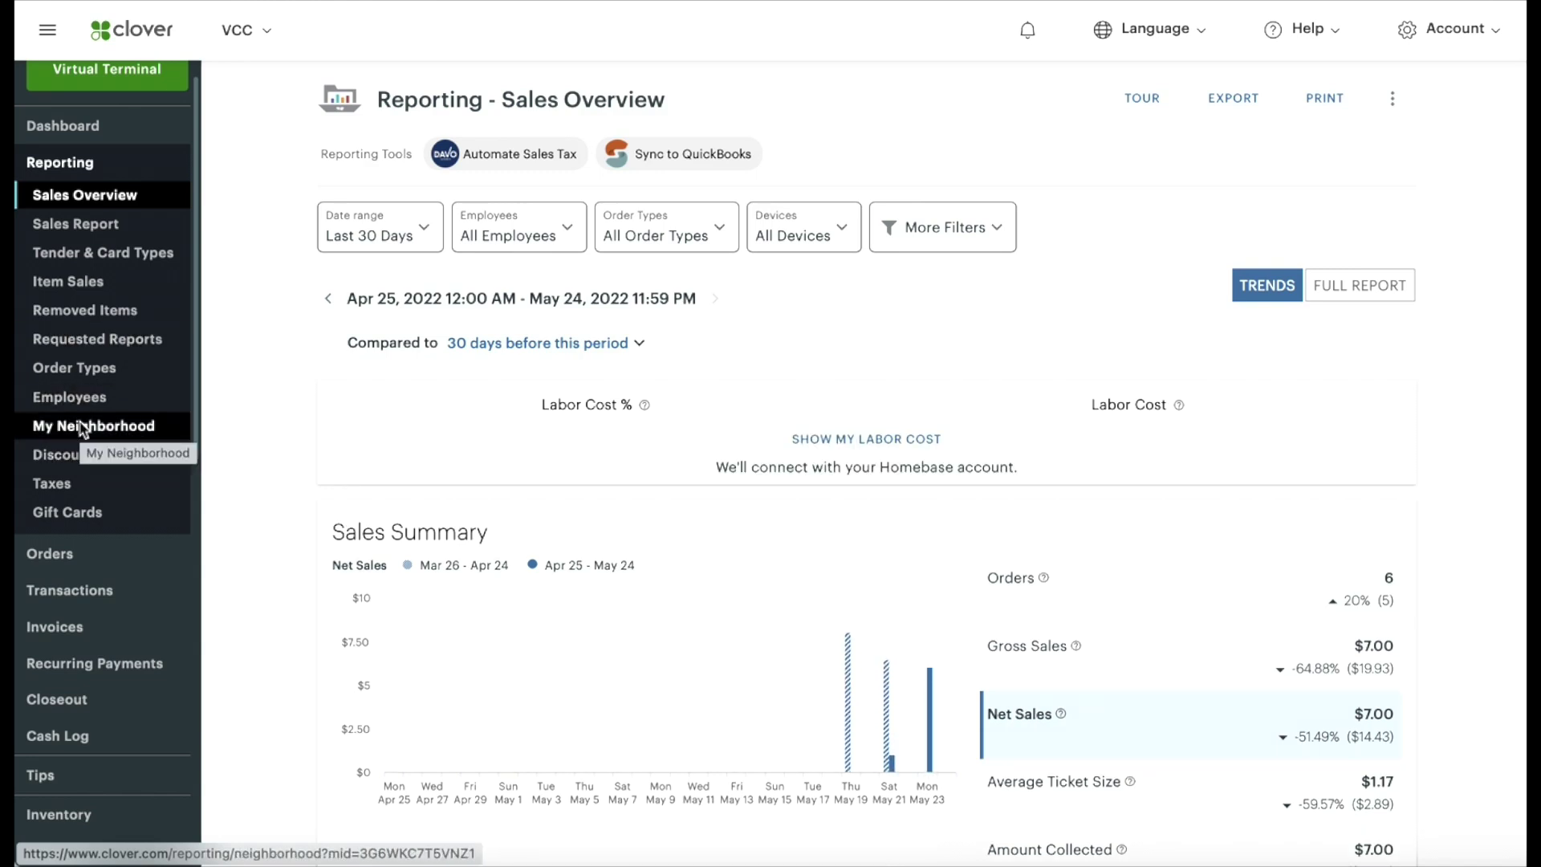
pyautogui.click(81, 283)
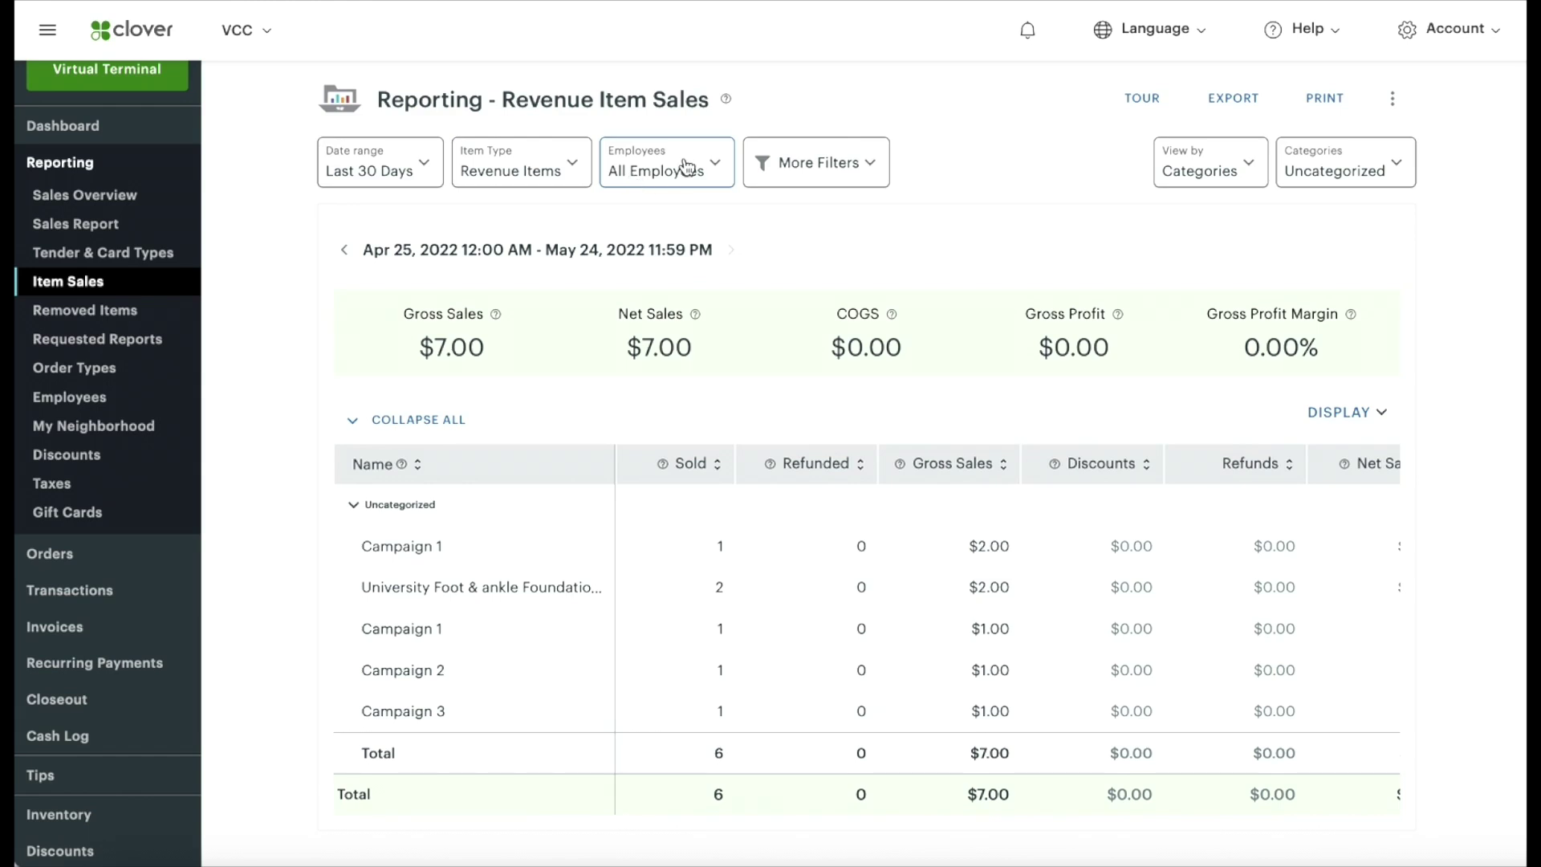
pyautogui.click(713, 164)
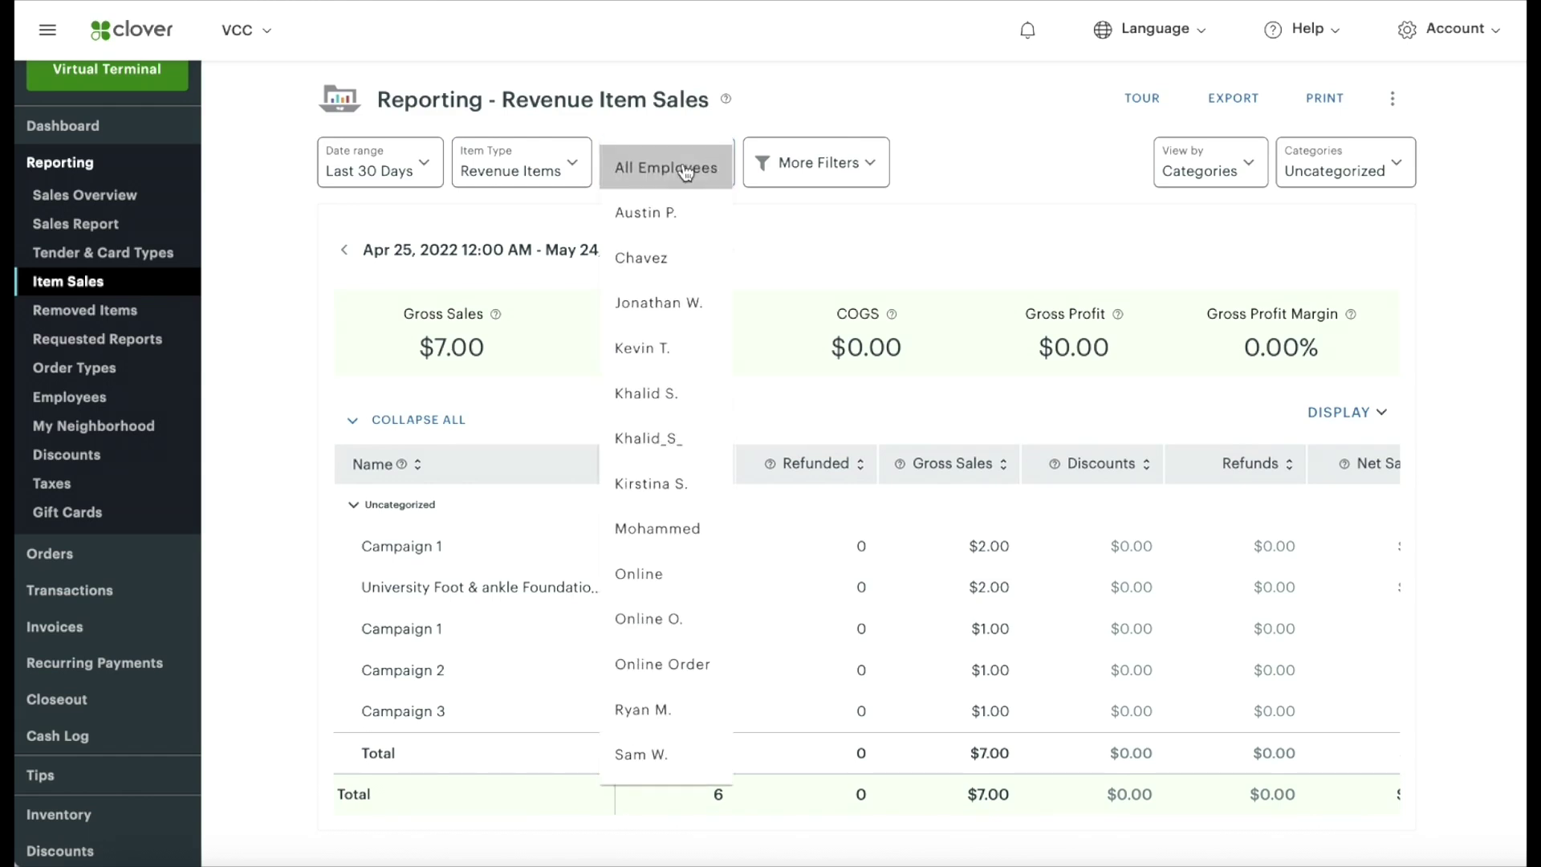
pyautogui.click(864, 180)
pyautogui.click(991, 180)
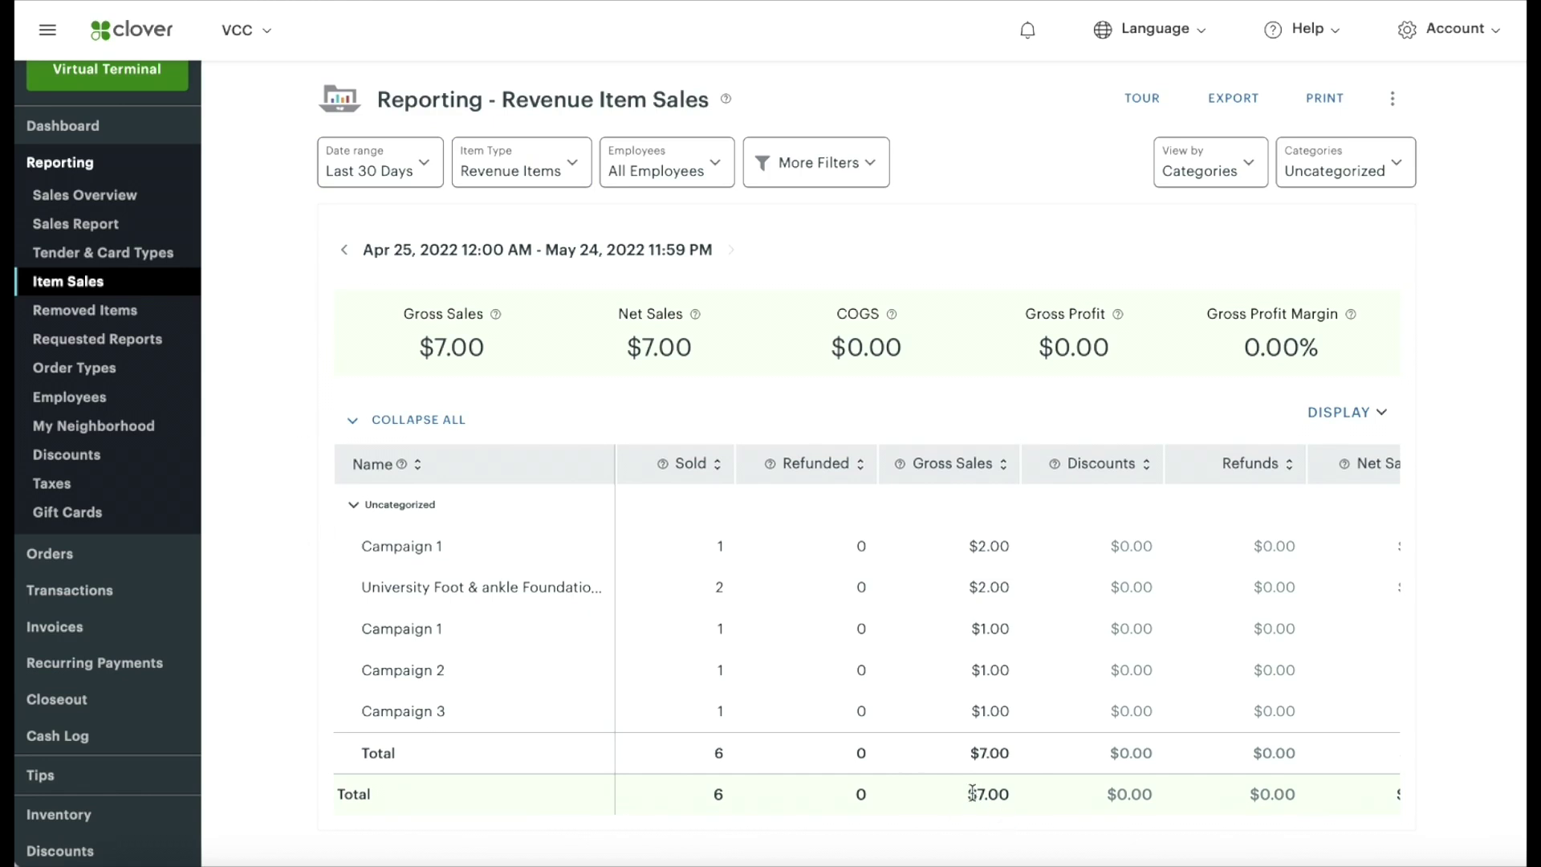
pyautogui.moveTo(974, 794); pyautogui.dragTo(1028, 793)
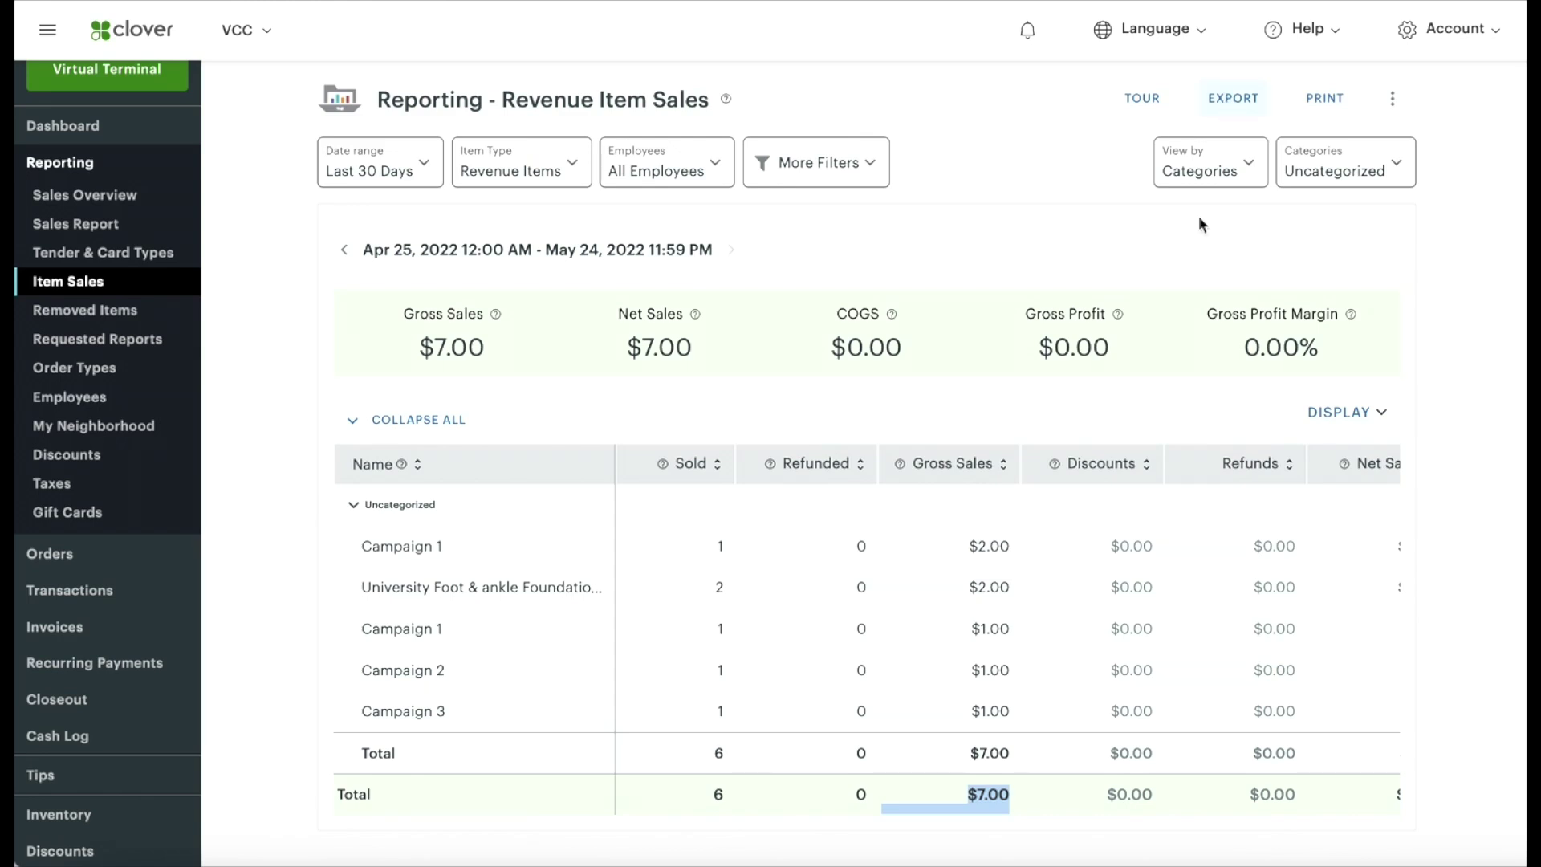
# Clear the gross sales highlight and open the Customers page from the sidebar
pyautogui.click(838, 735)
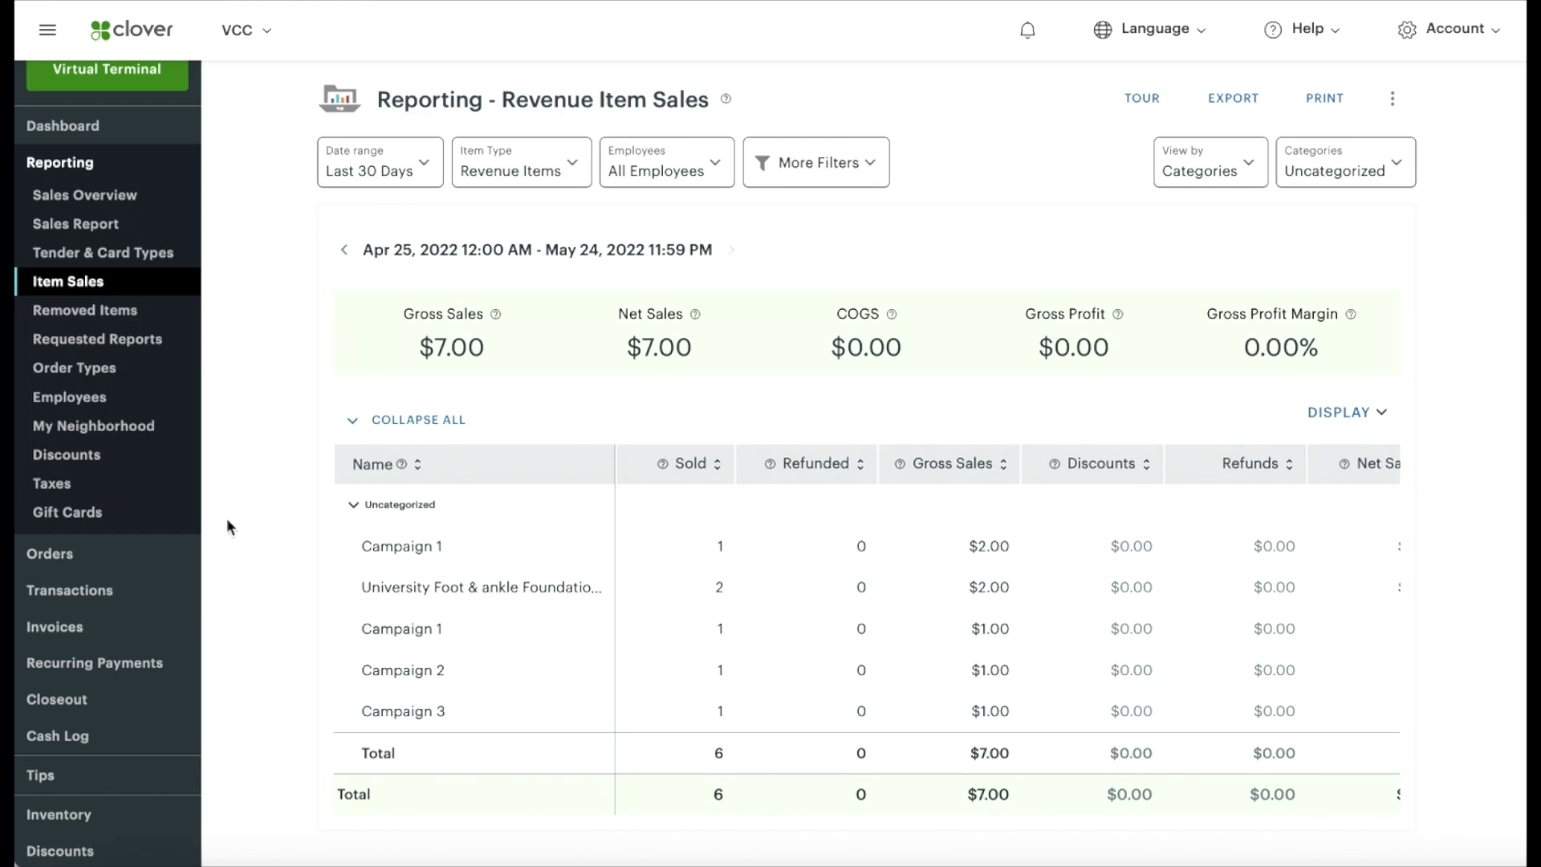
pyautogui.scroll(-3, 68, 610)
pyautogui.scroll(-3, 68, 618)
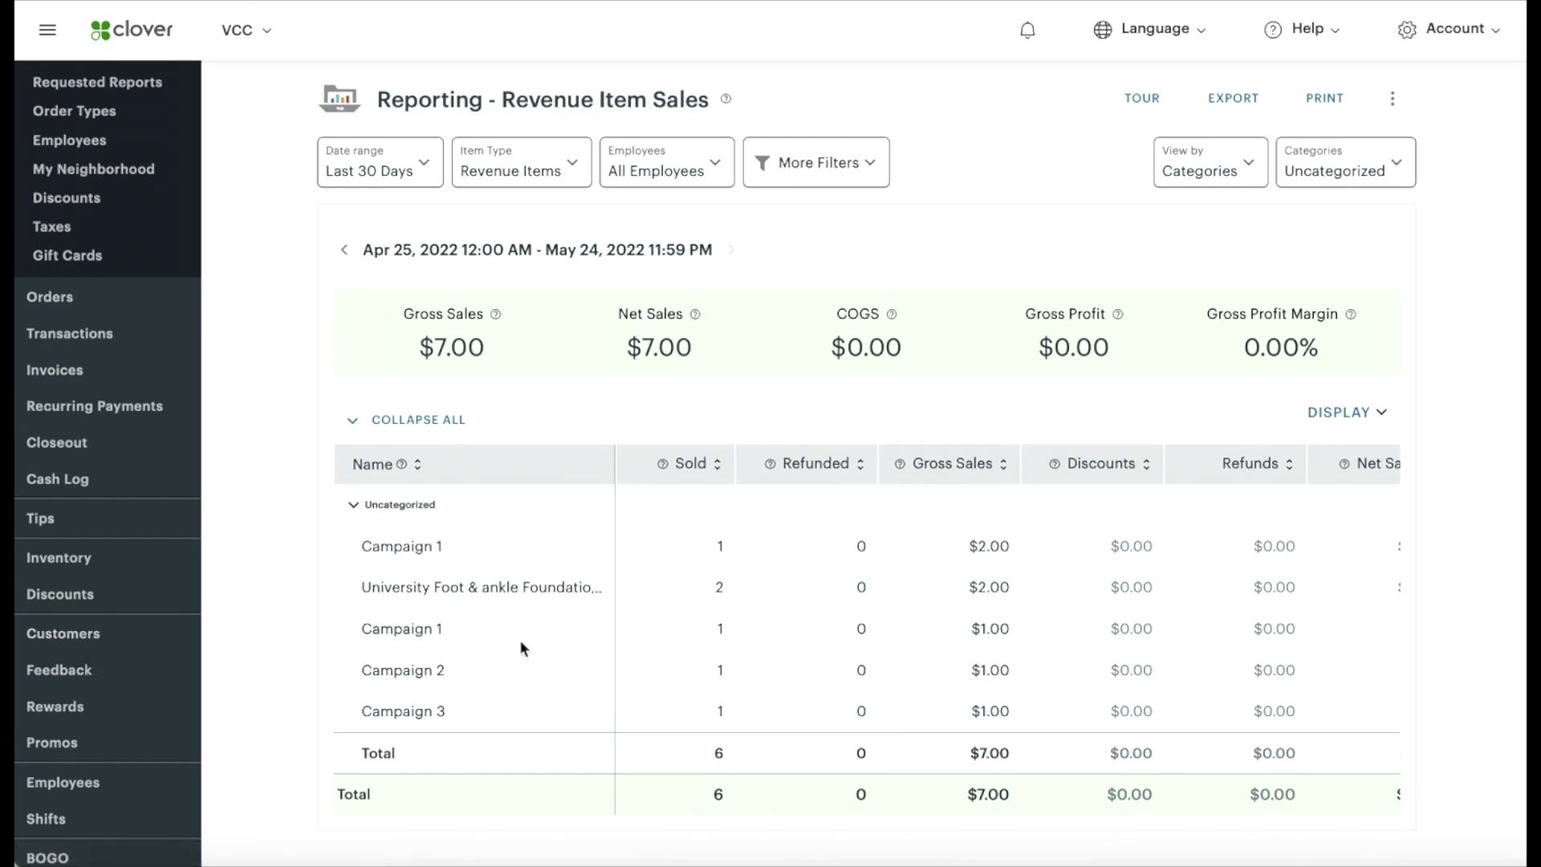
pyautogui.click(72, 635)
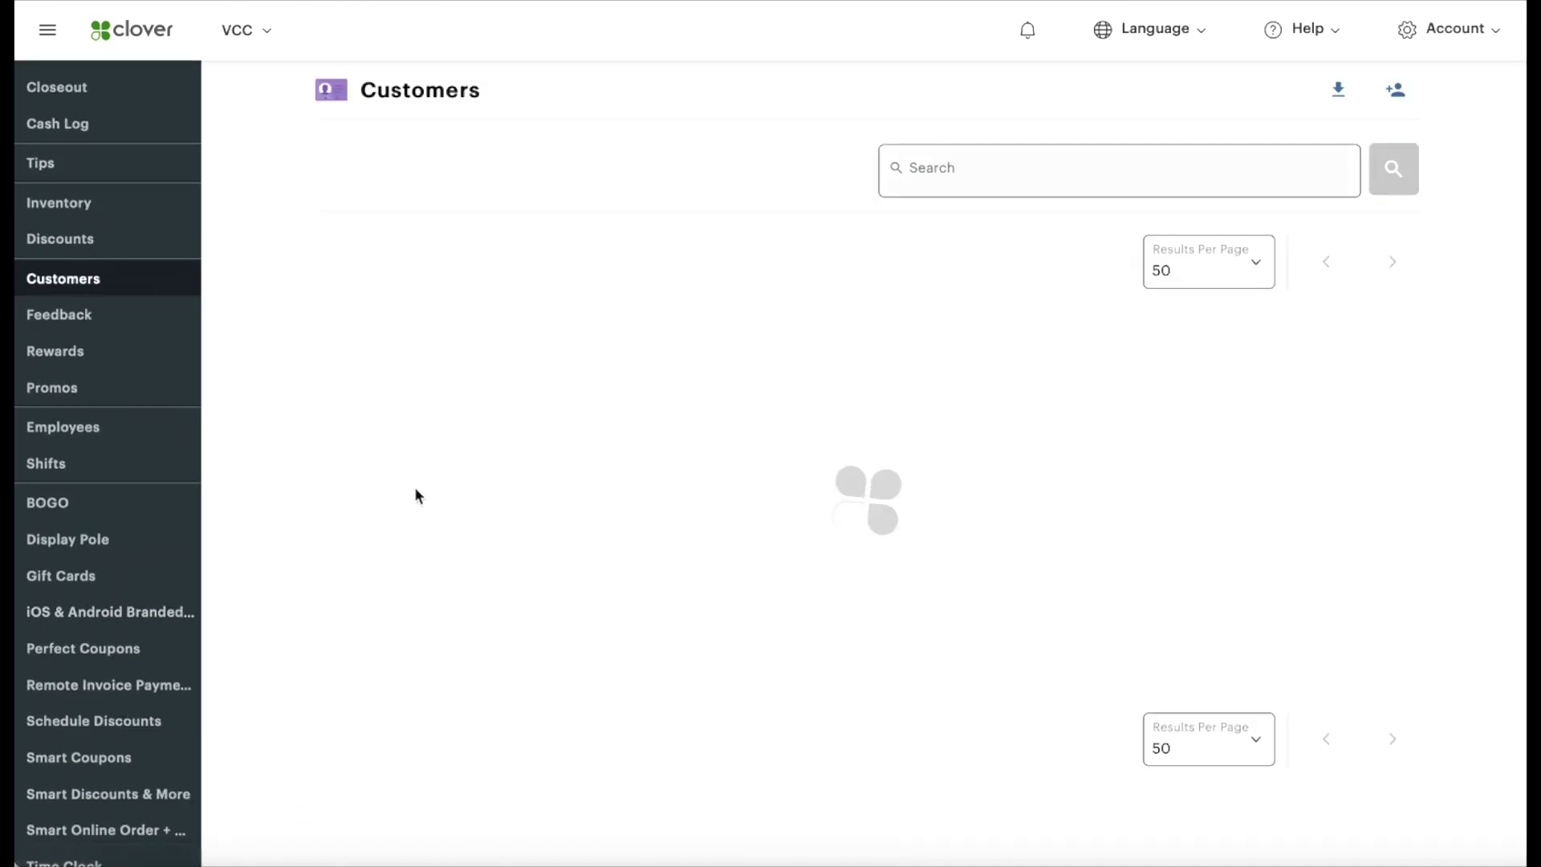
pyautogui.scroll(-2, 666, 444)
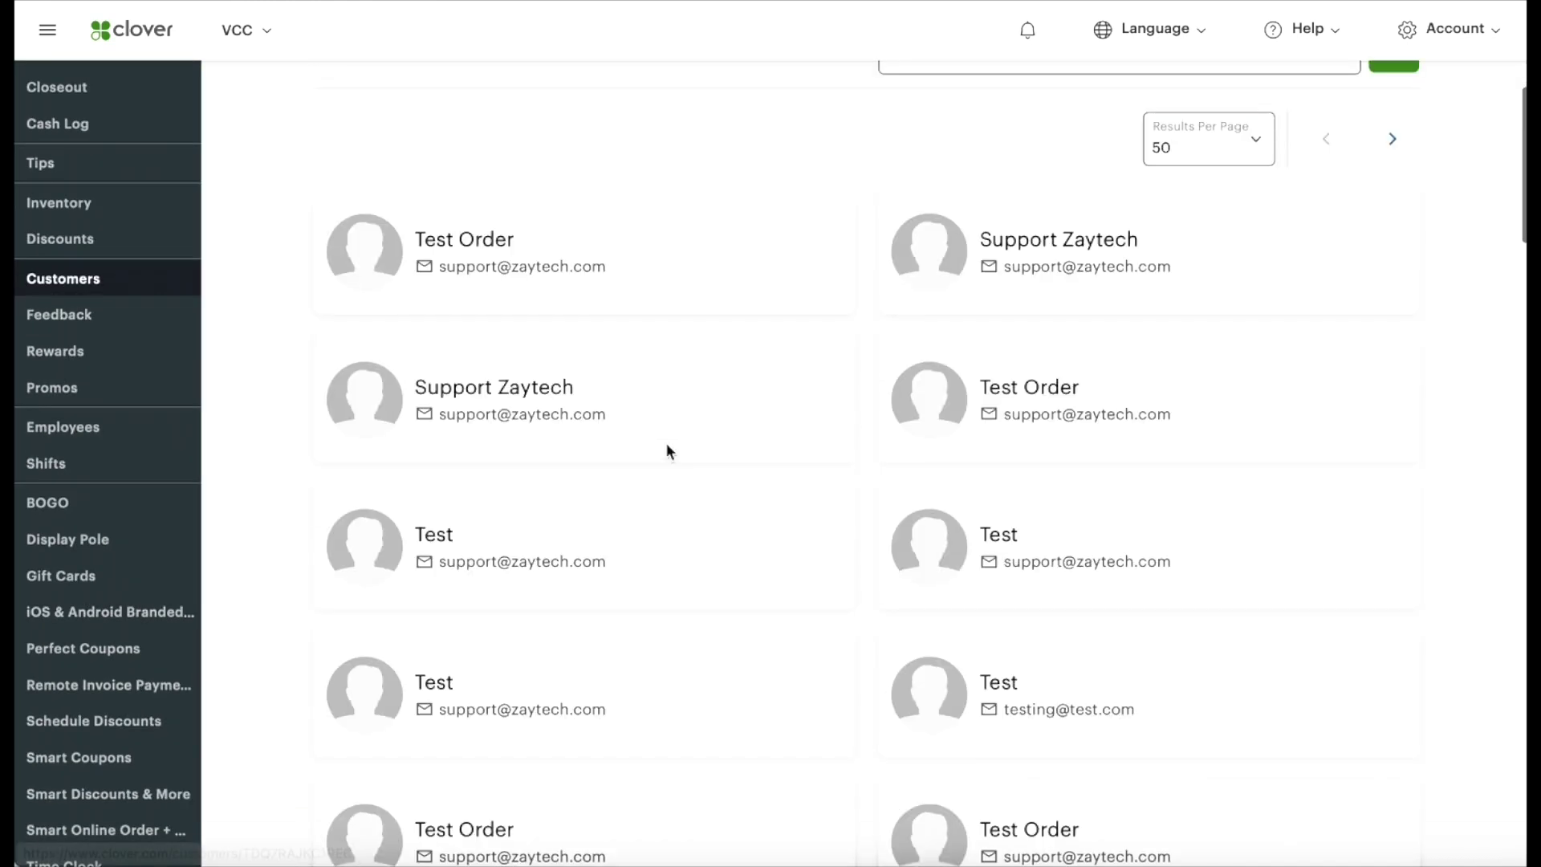
pyautogui.scroll(-8, 666, 441)
pyautogui.scroll(10, 666, 441)
pyautogui.scroll(-7, 807, 568)
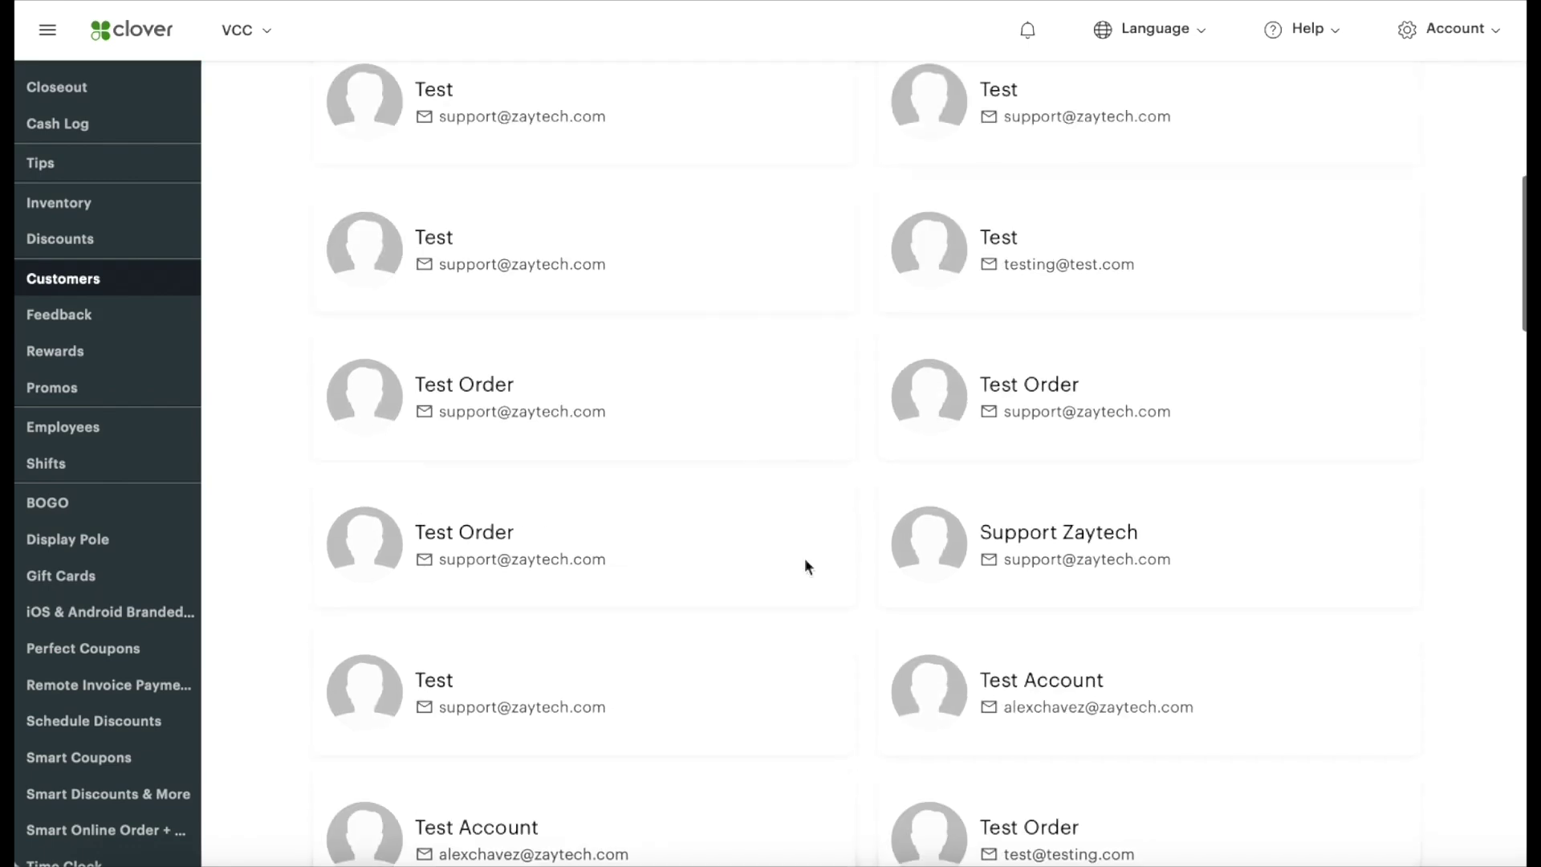
pyautogui.scroll(-10, 807, 568)
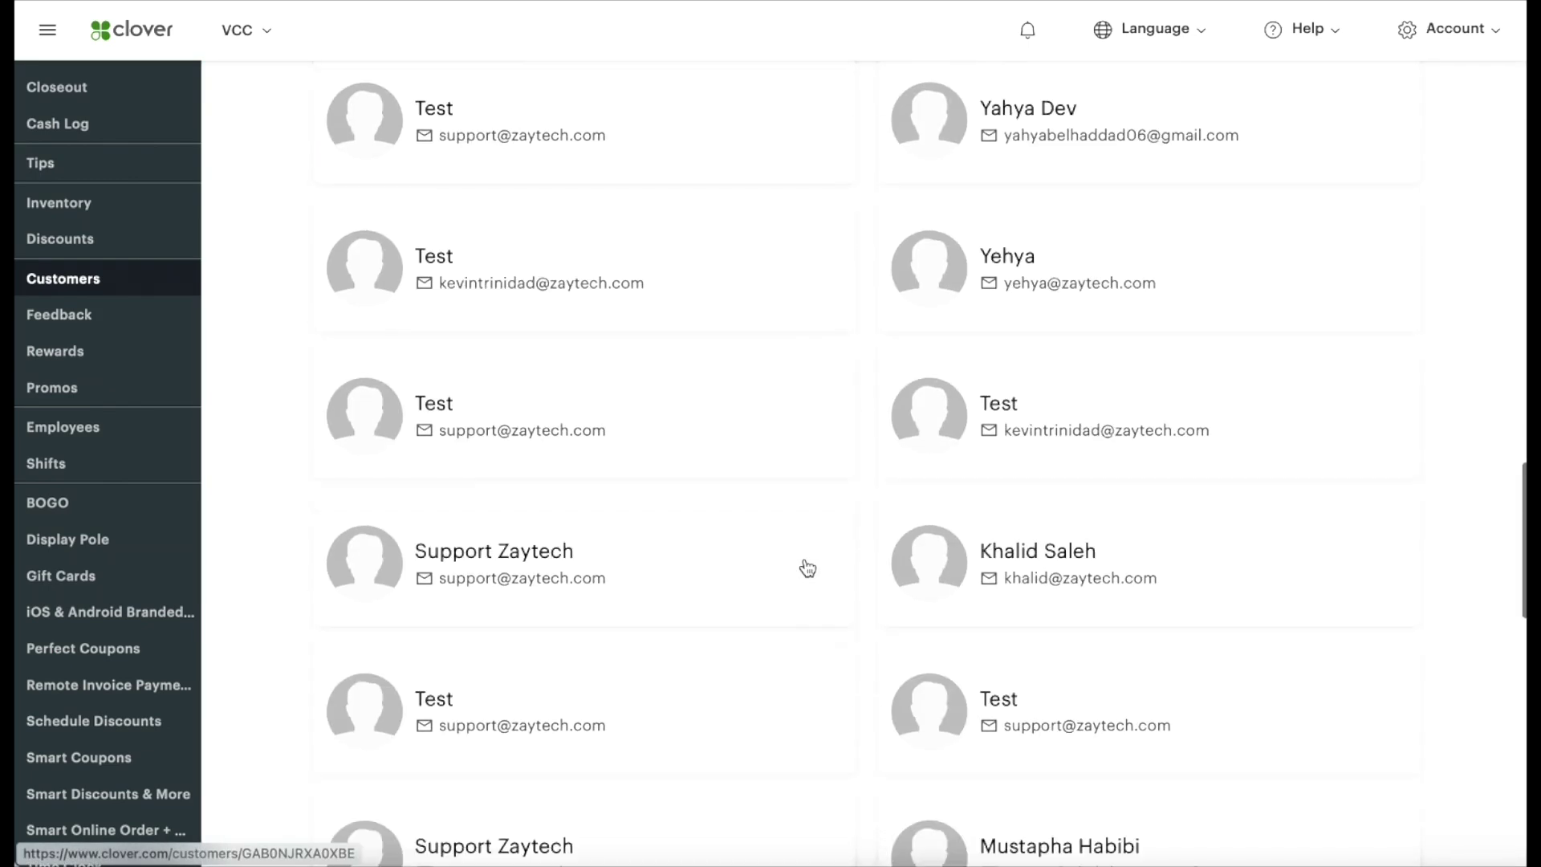
pyautogui.scroll(15, 808, 568)
pyautogui.scroll(-8, 807, 568)
pyautogui.scroll(7, 807, 568)
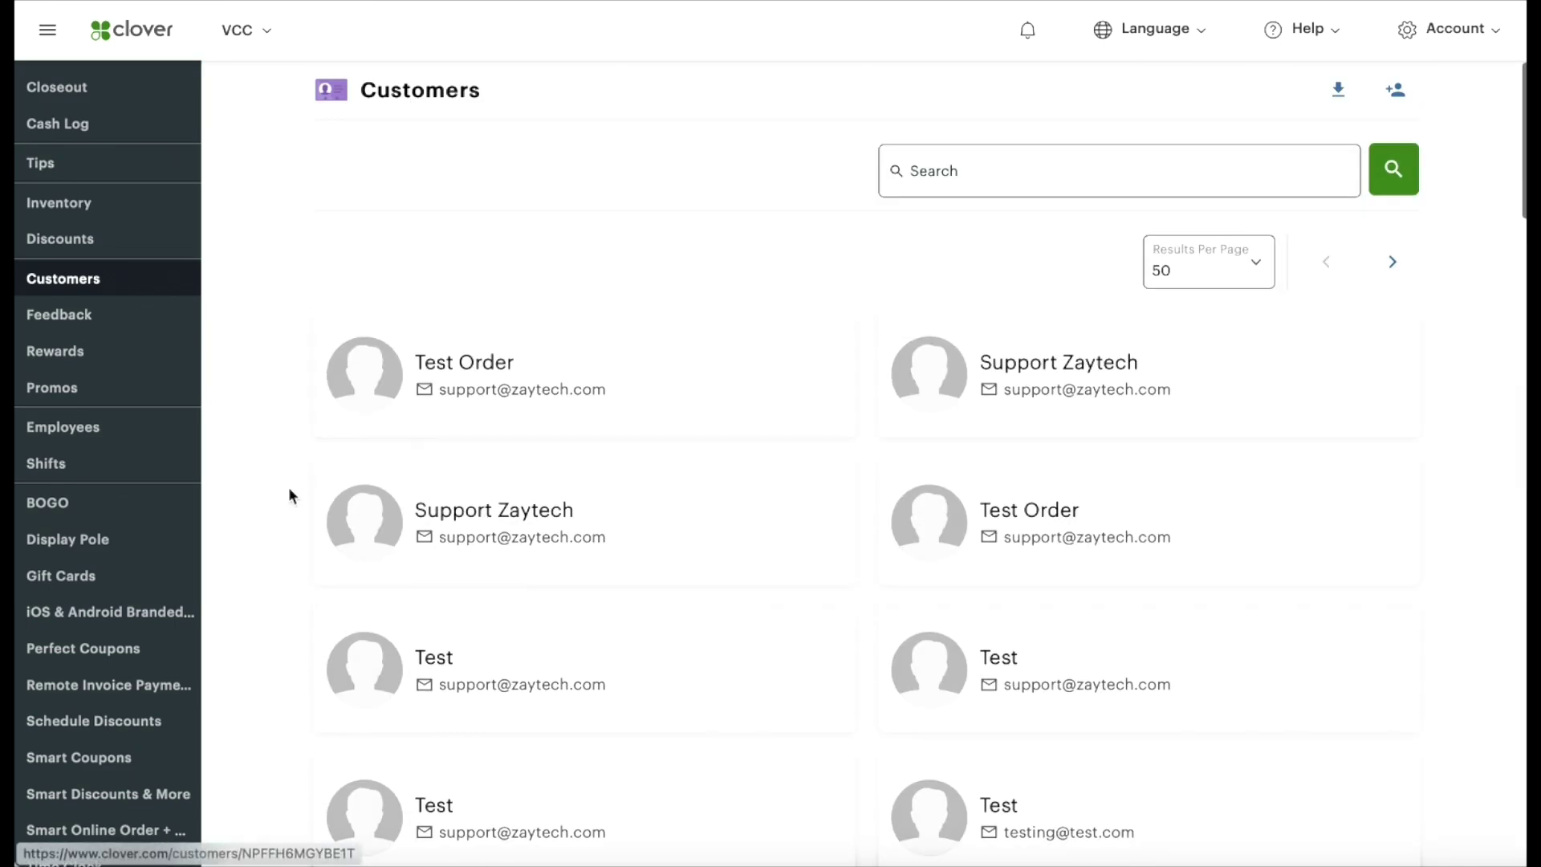
pyautogui.scroll(-10, 289, 489)
pyautogui.scroll(10, 289, 488)
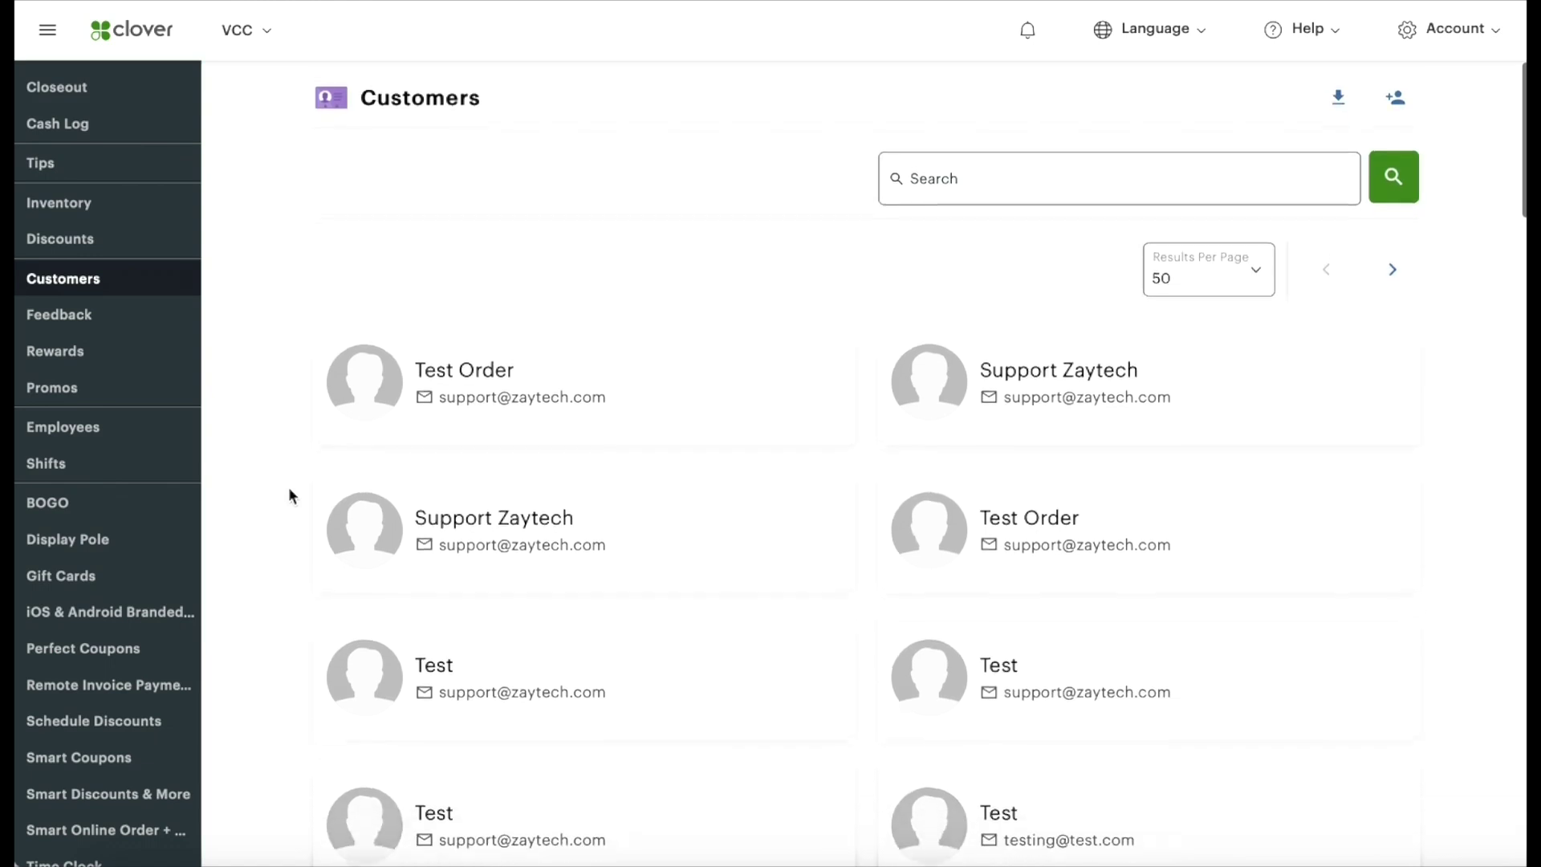
pyautogui.scroll(-10, 290, 513)
pyautogui.scroll(3, 290, 514)
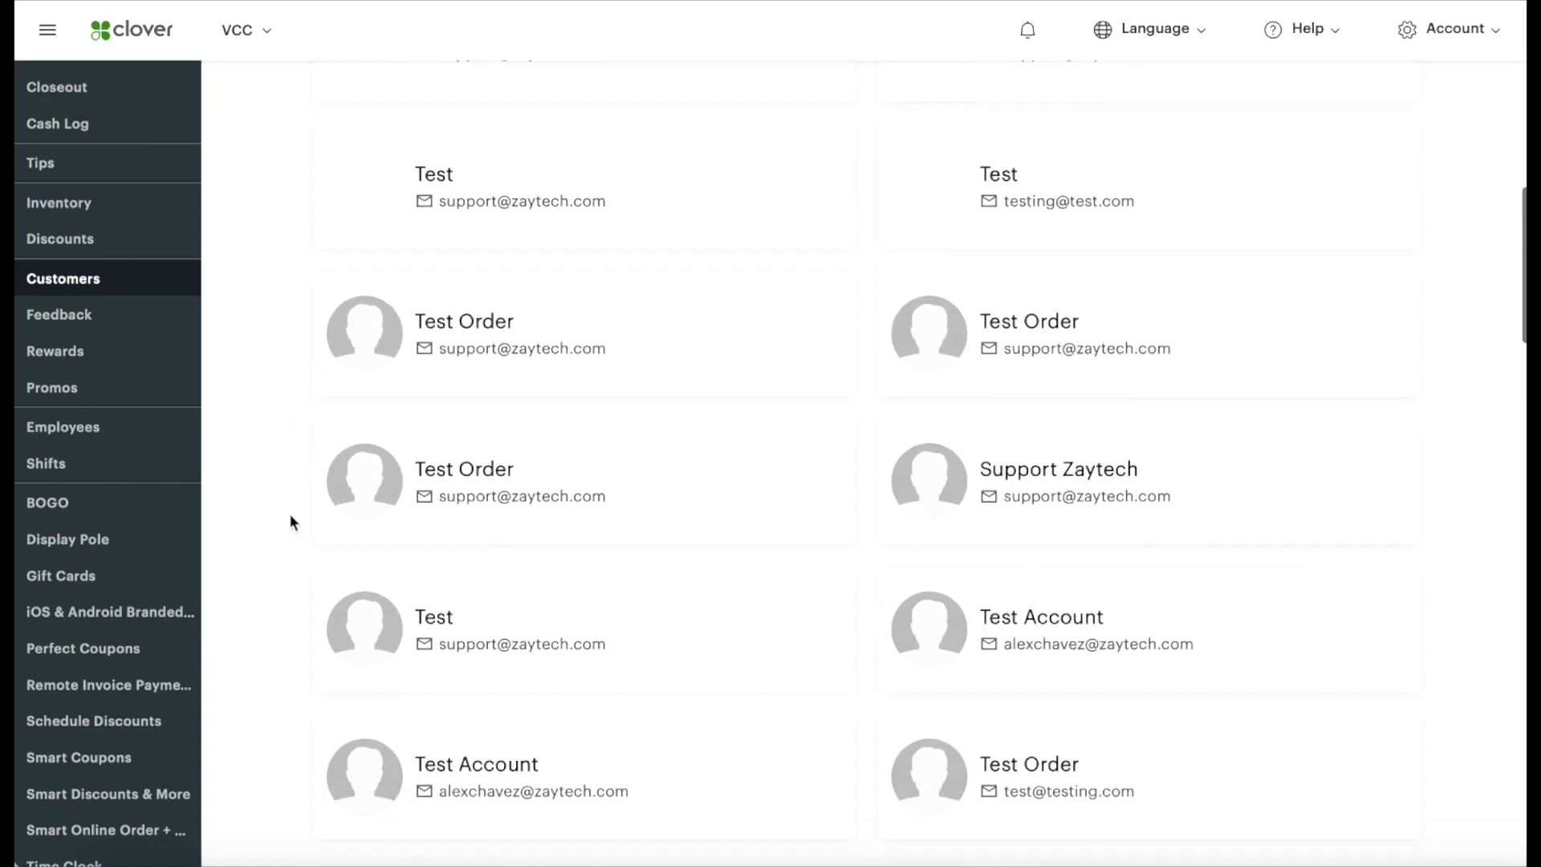
pyautogui.scroll(5, 290, 513)
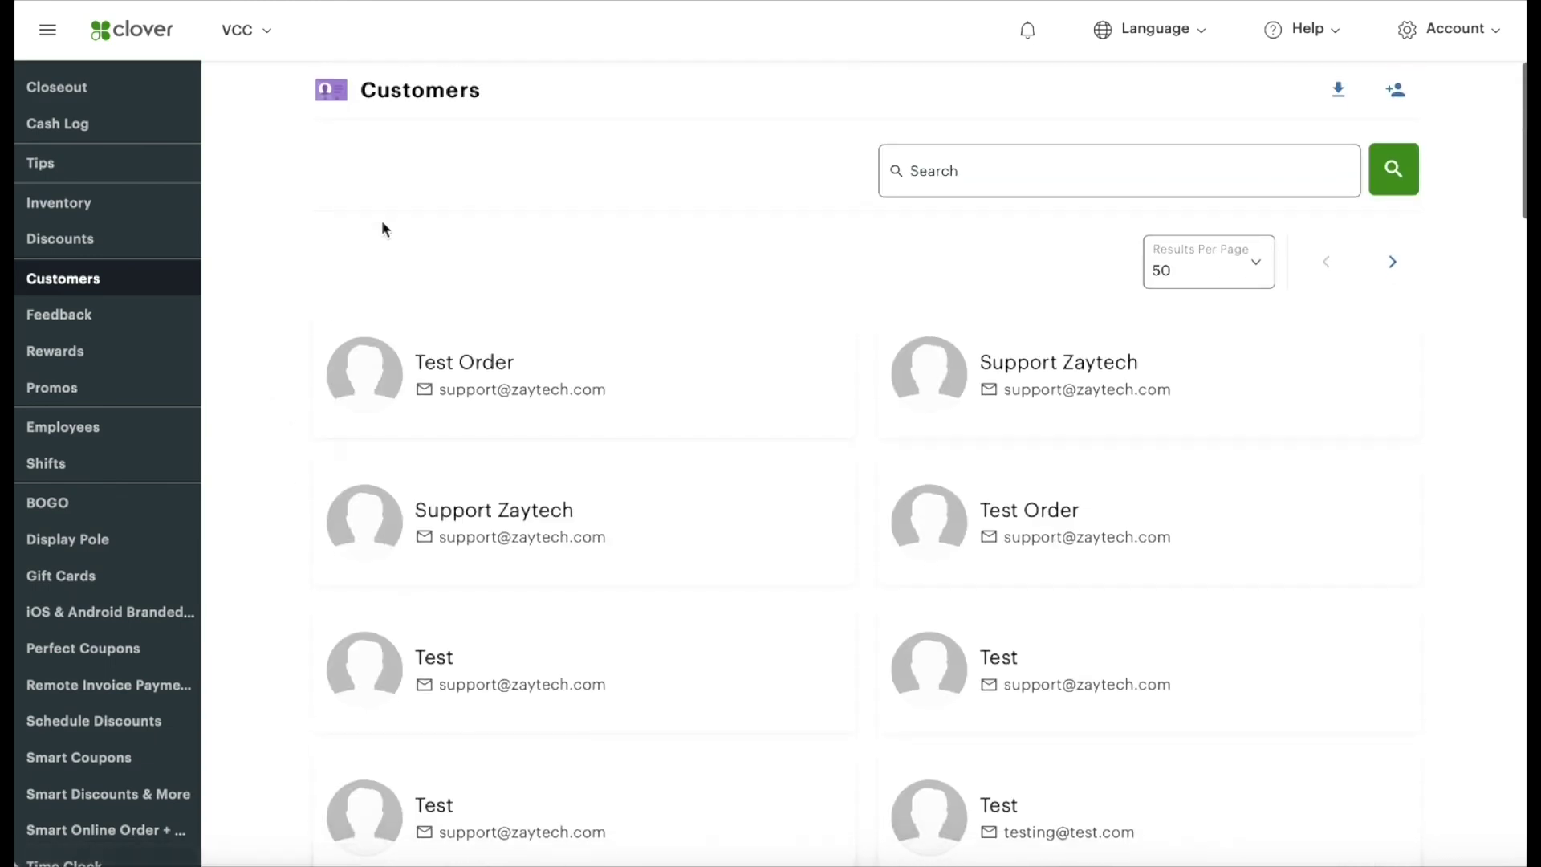
pyautogui.scroll(3, 104, 392)
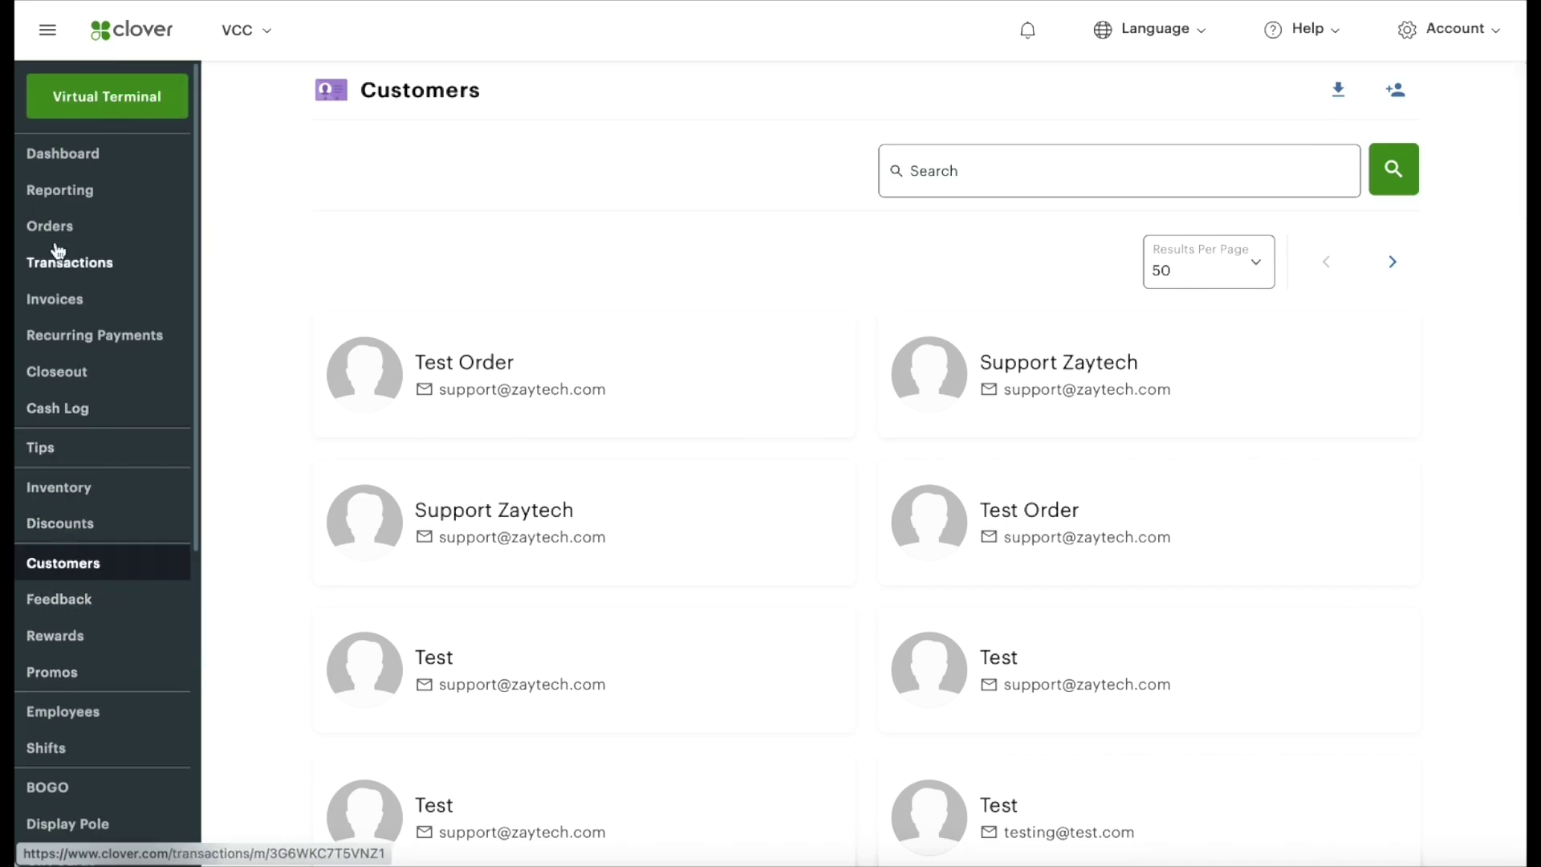
# Go to Reporting to view today's Sales Overview for May 24, 2022
pyautogui.click(61, 190)
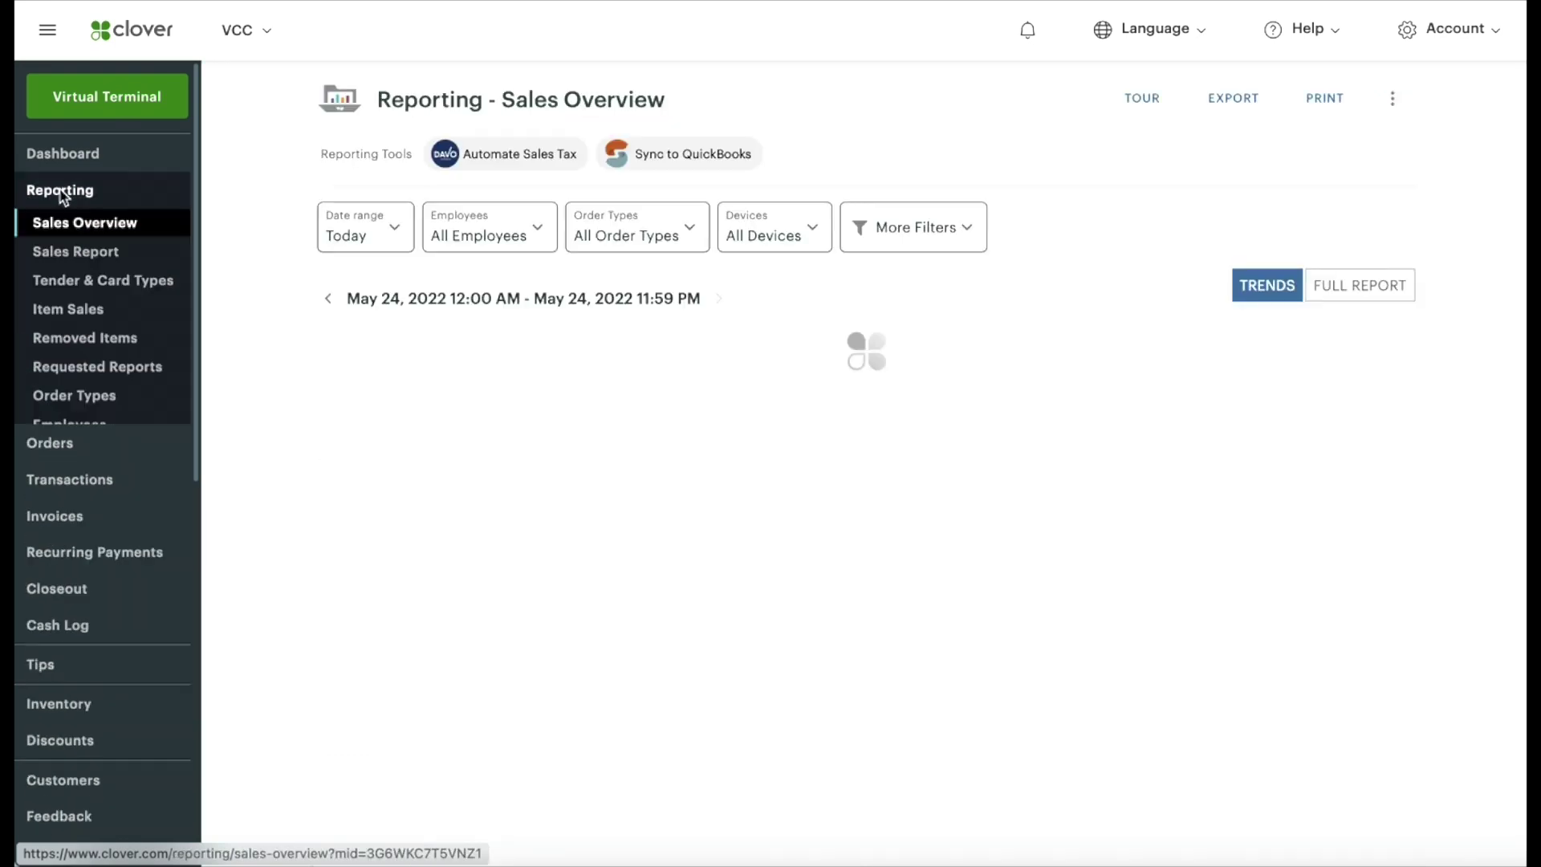